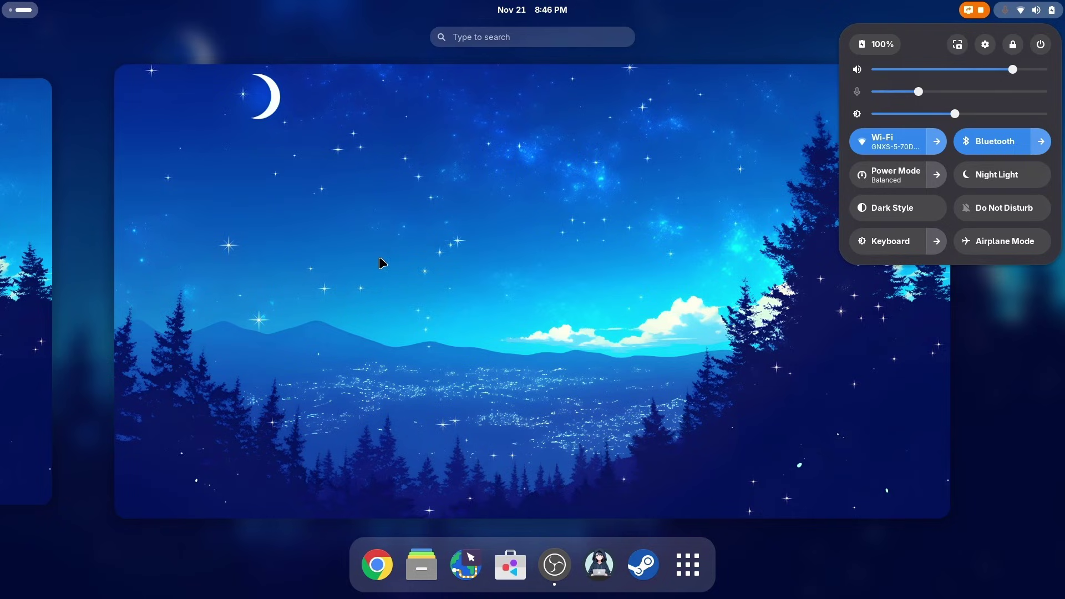
key("super+v")
mouse_move(1064, 1)
left_click(493, 483)
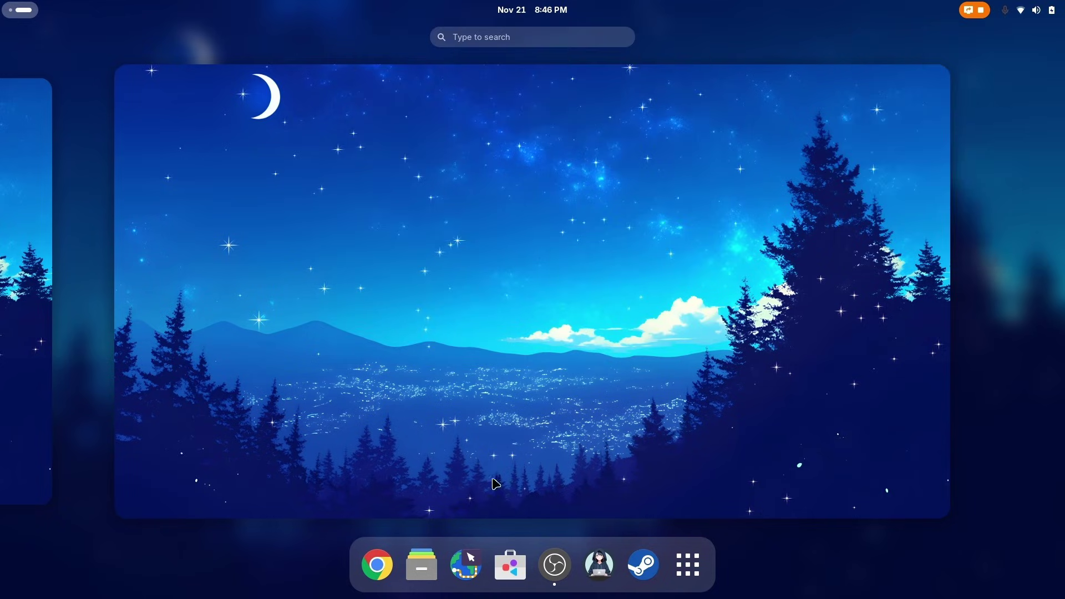
left_click(688, 564)
key("Escape")
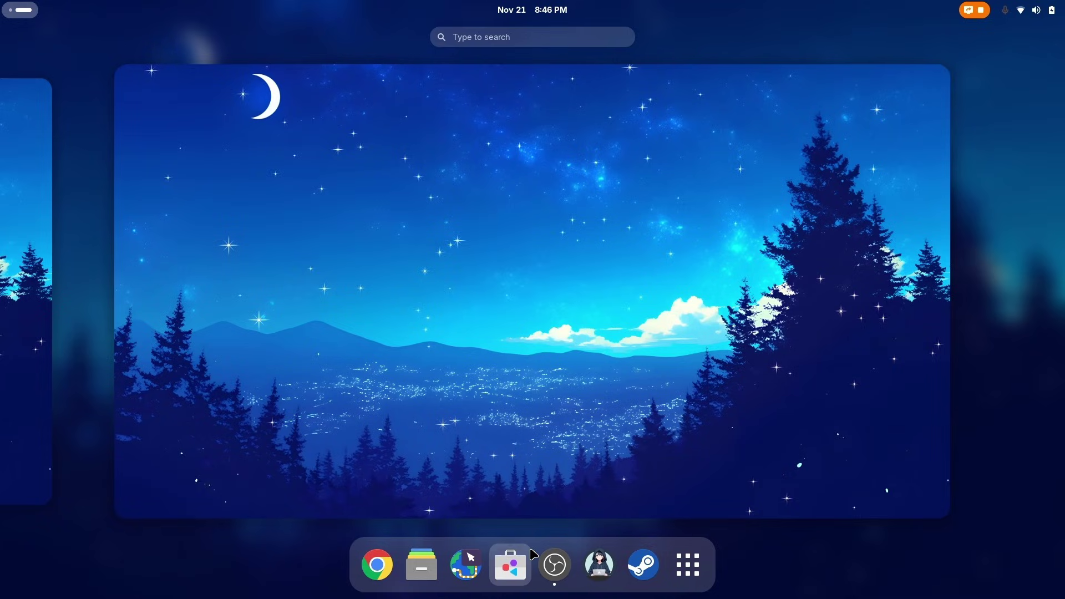
Search the software store for "extension manager" and open the Extension Manager page.
left_click(510, 564)
key("ctrl+f")
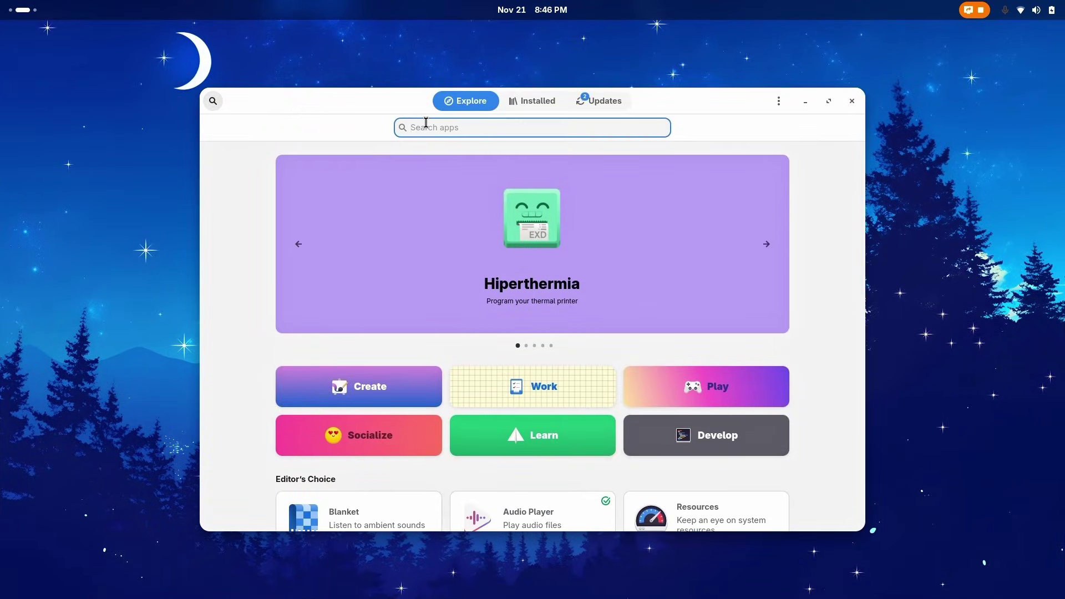
type("extension manager")
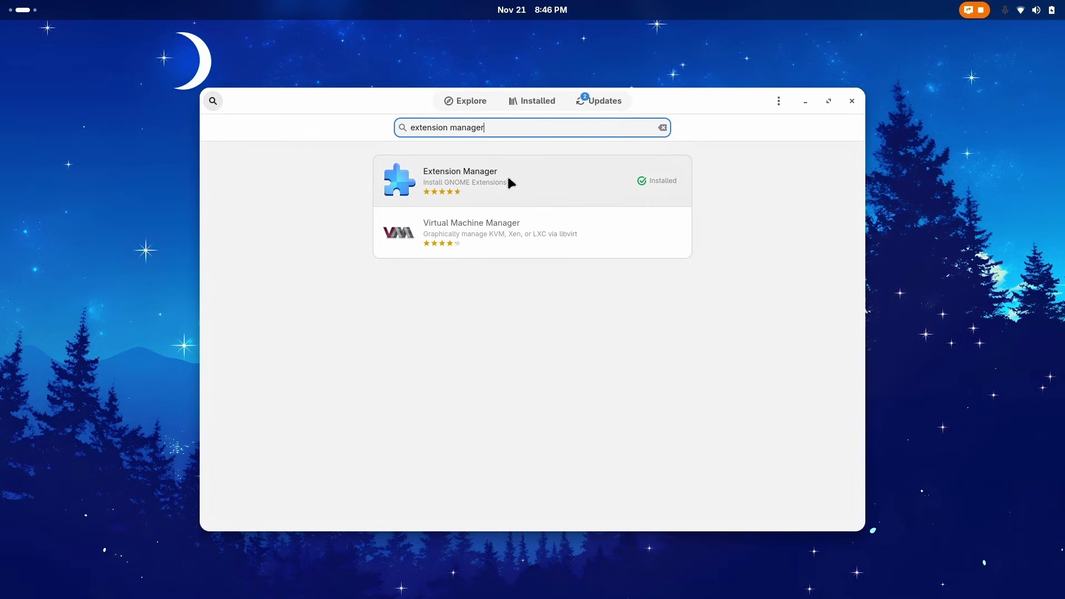
left_click(519, 176)
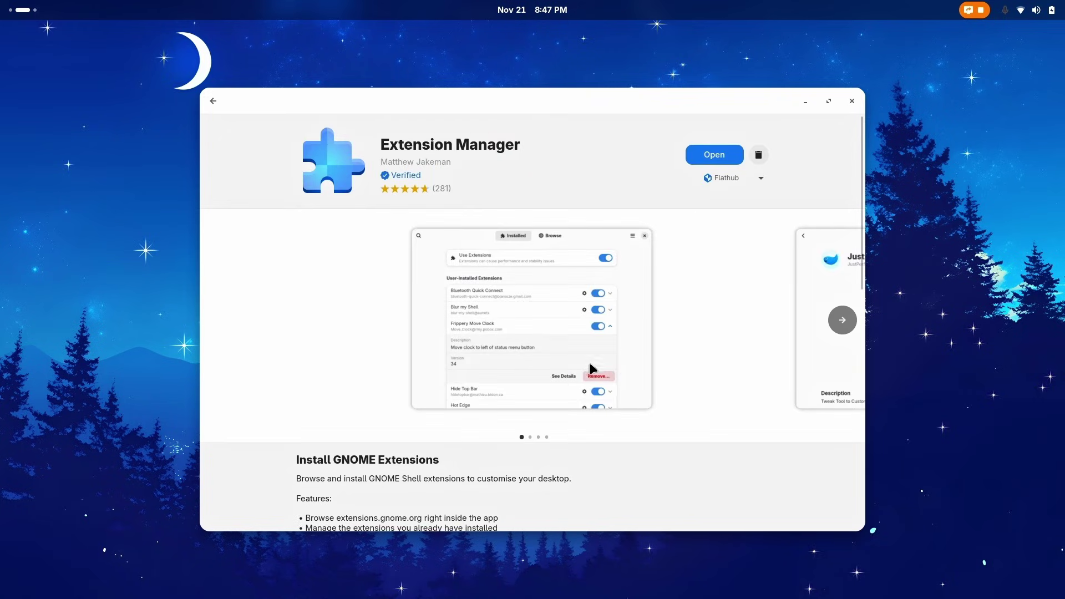
Launch Extension Manager from its store page and close the store.
left_click(738, 159)
left_click(851, 100)
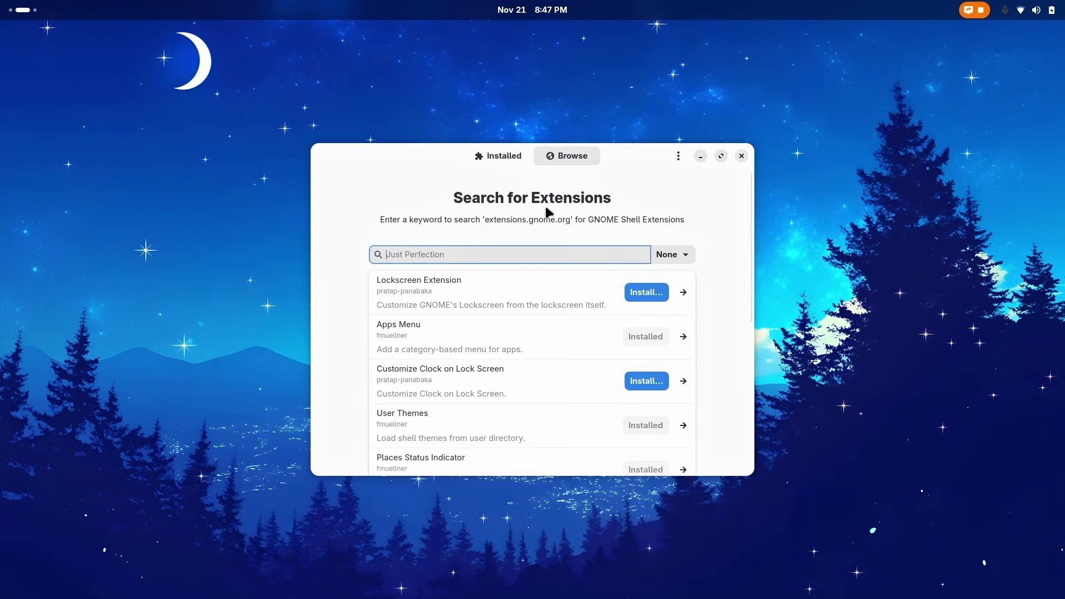
key("super")
scroll(546, 205, "down", 1)
scroll(616, 215, "up", 1)
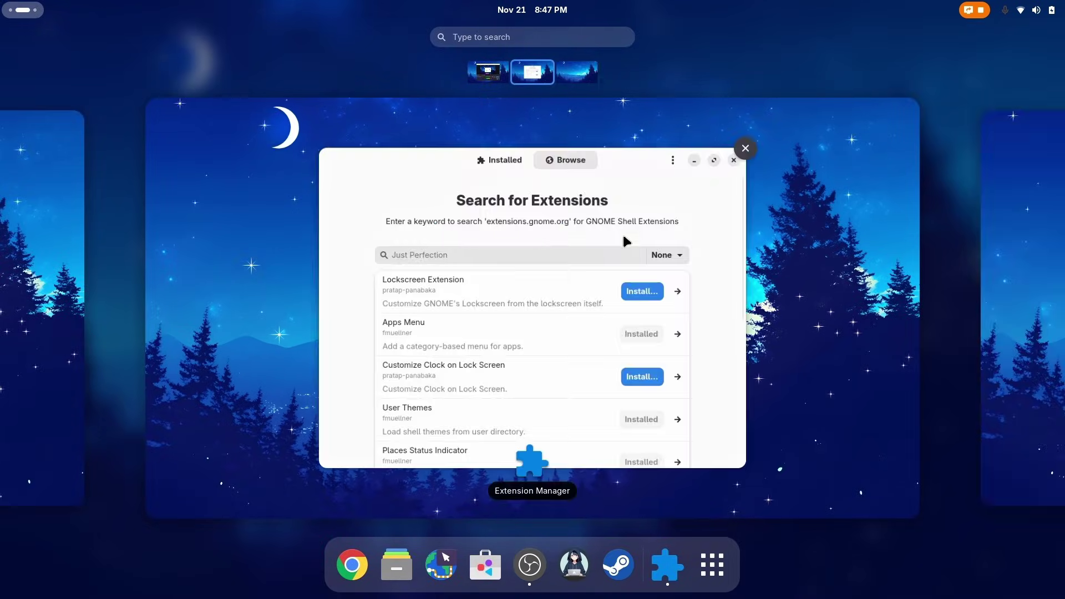
left_click(626, 241)
Search the online extensions for "blur my shell" and open the Blur my Shell details page.
type("blur")
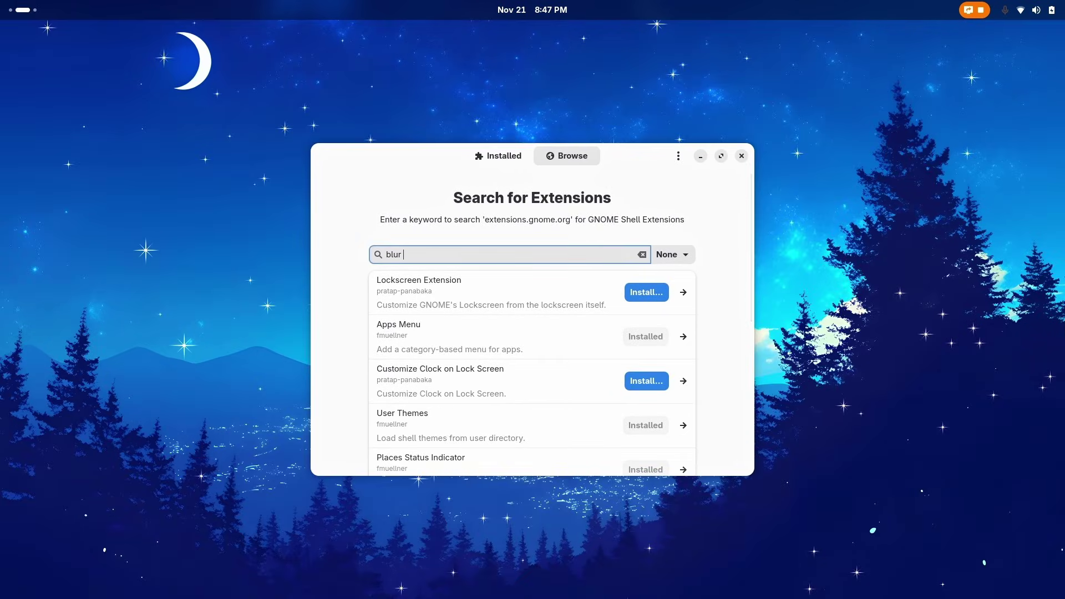
type(" my shell")
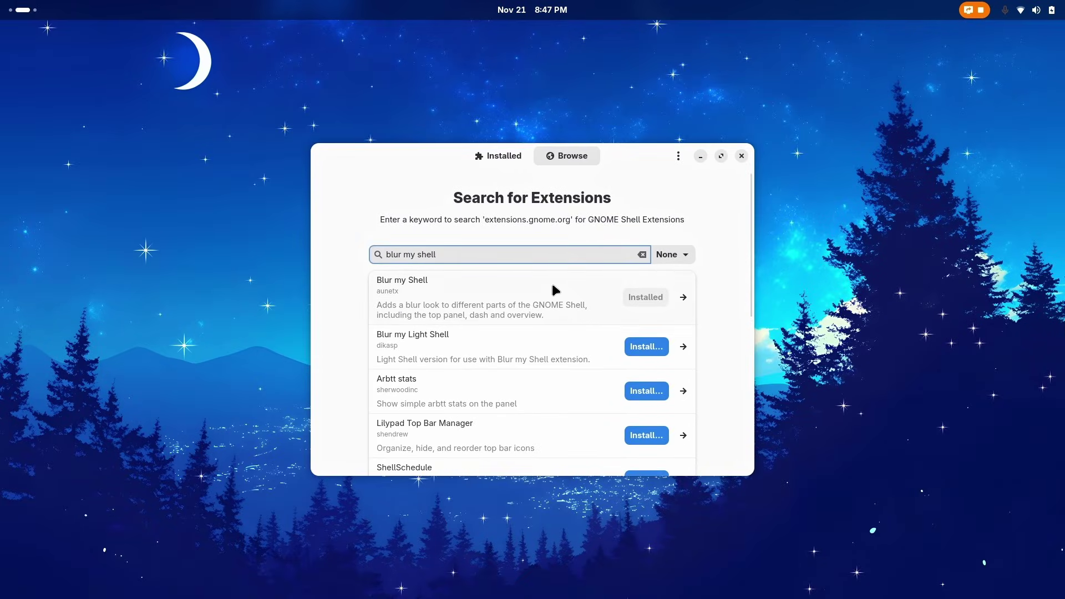
left_click(554, 289)
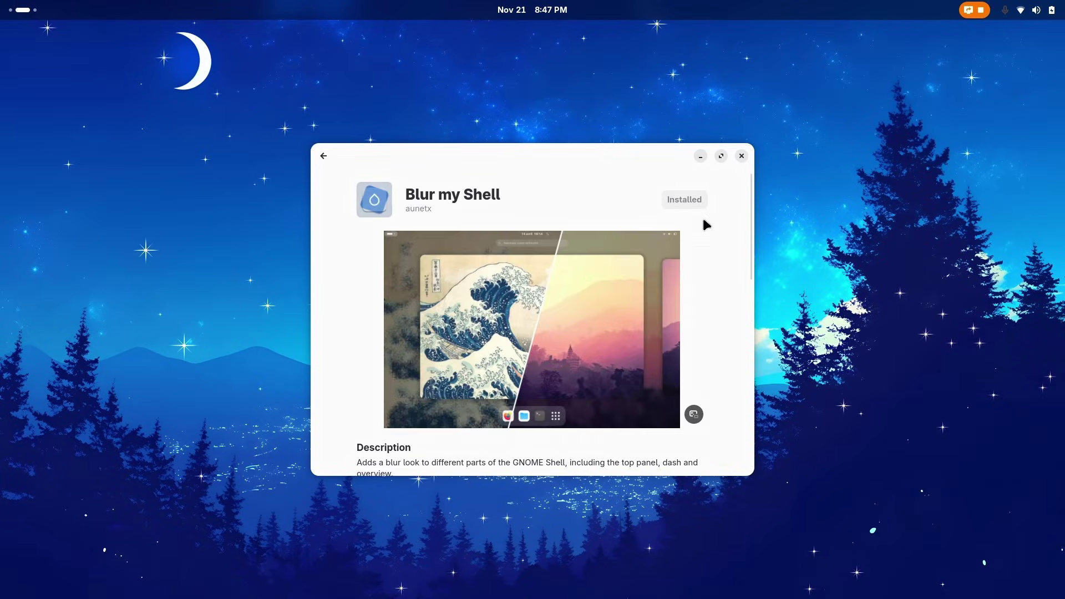
Open the settings of the installed Blur my Shell extension at its panel blur options.
left_click(327, 158)
left_click(498, 157)
left_click(630, 263)
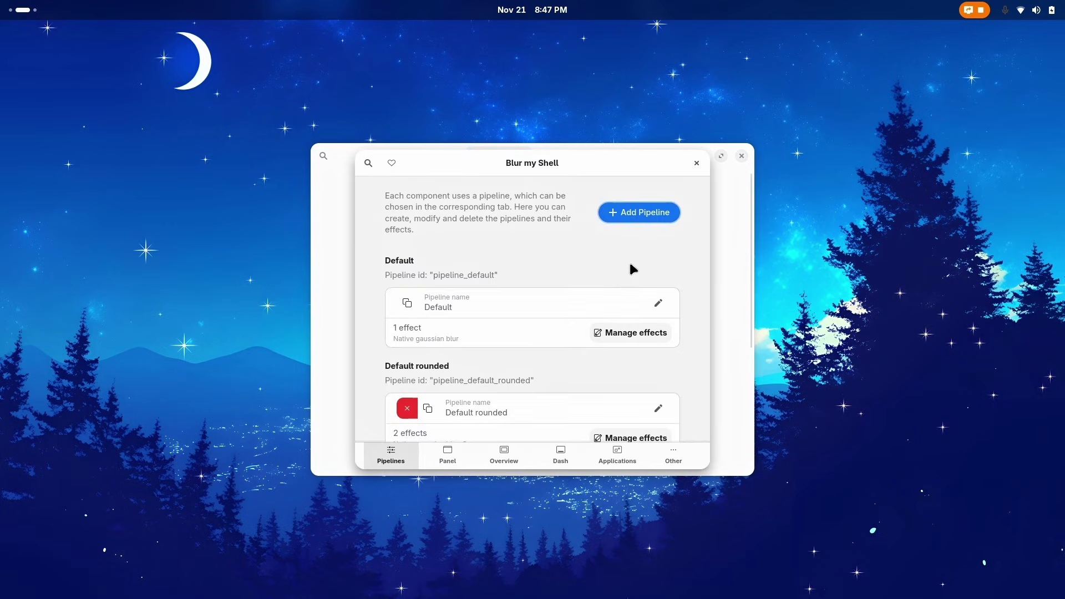
left_click(448, 455)
Turn Panel blur off, compare the top panel on an empty workspace, and turn Panel blur back on.
left_click(668, 203)
key("super")
scroll(583, 163, "down", 1)
left_click(725, 233)
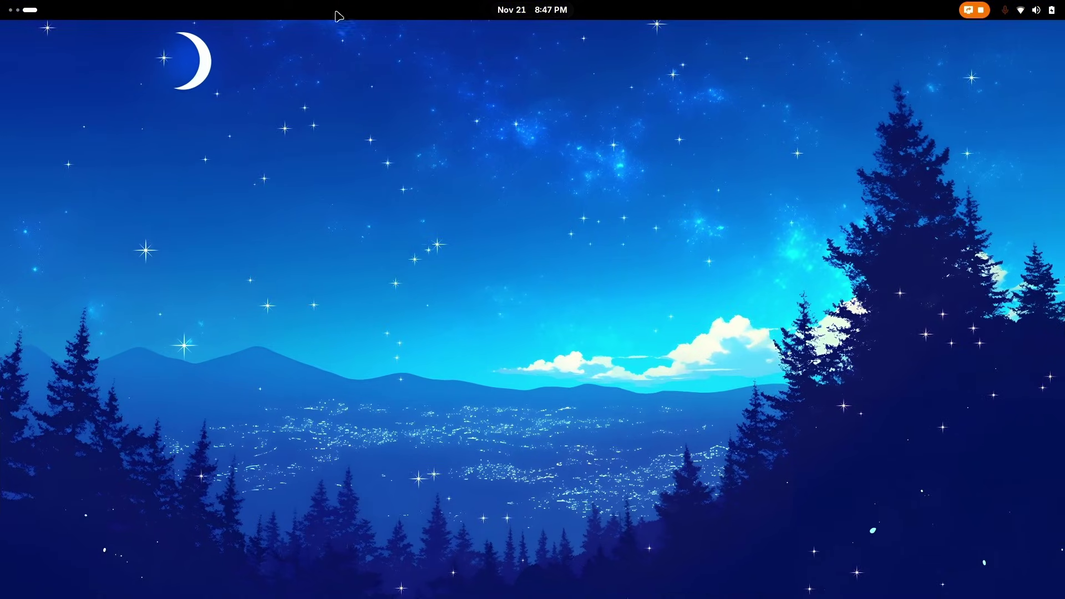
key("super+Page_Up")
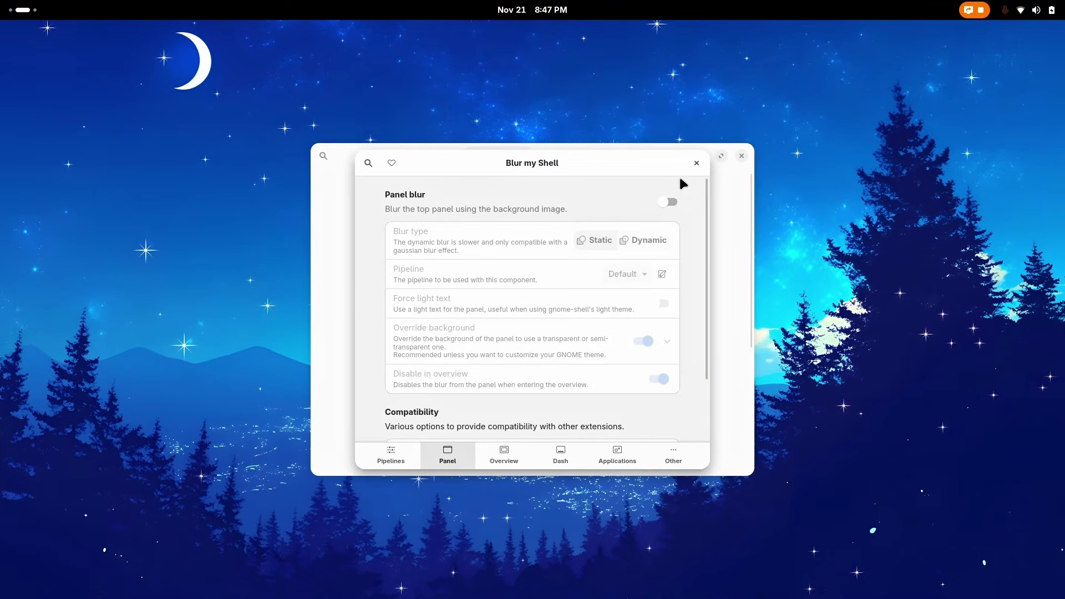
left_click(675, 203)
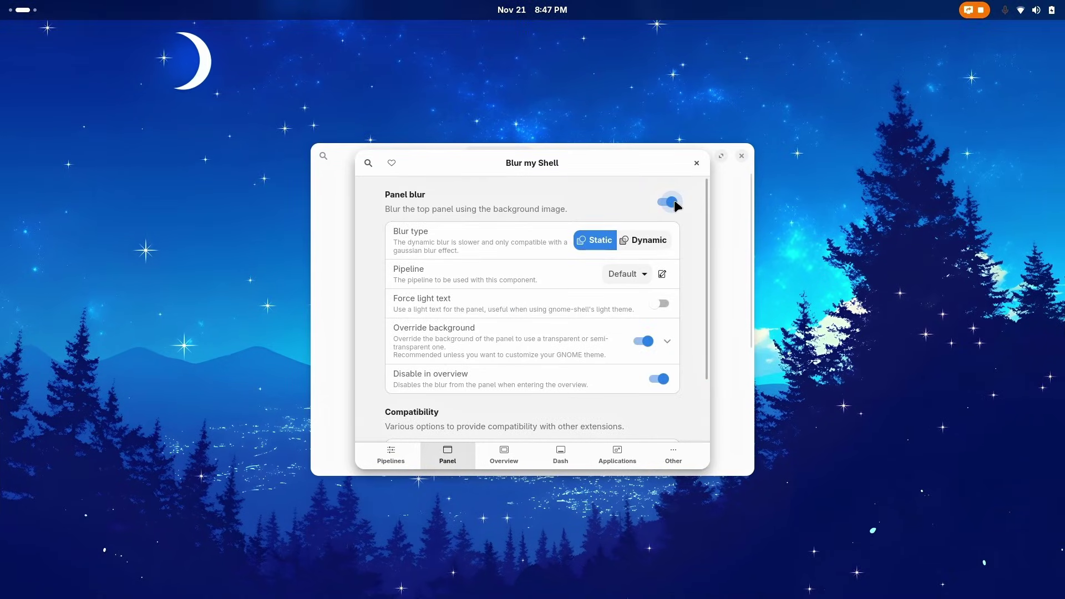
Compare the Static and Dynamic blur types for the panel, set it to Dynamic and check the overview.
left_click(648, 242)
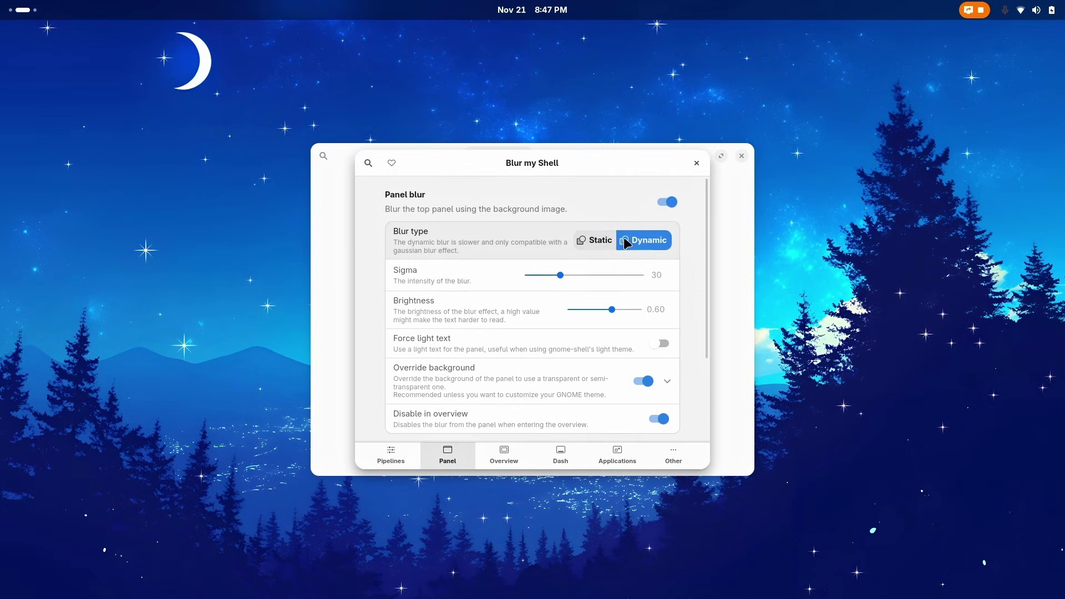
left_click(600, 242)
left_click(638, 240)
left_click(596, 241)
left_click(638, 241)
key("super")
key("super")
key("super")
key("super")
Set the pipeline of the overview's background blur to Default rounded and check the overview and application grid.
left_click(506, 446)
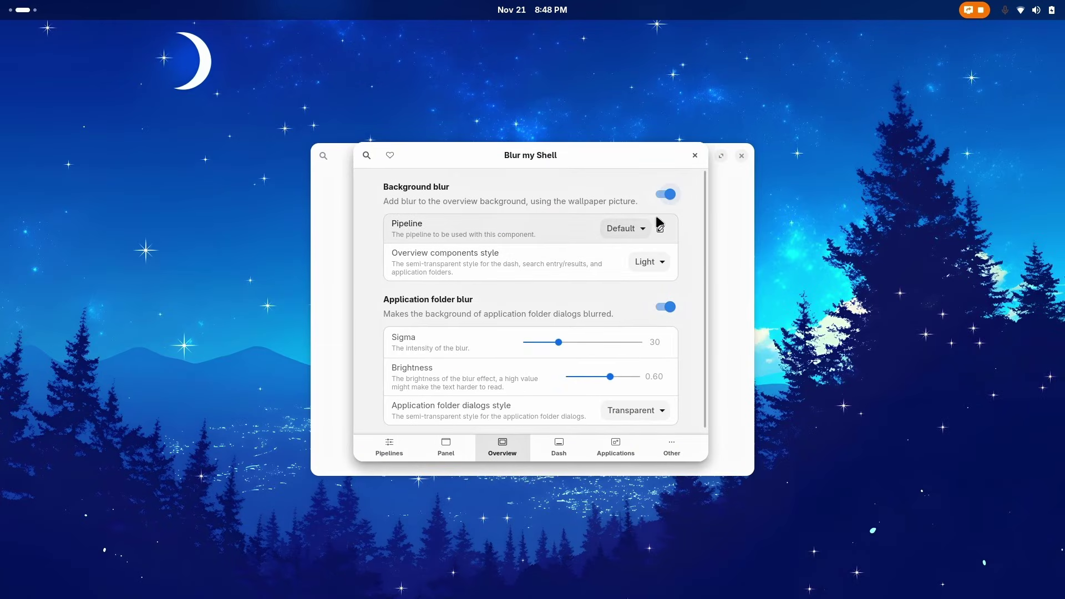
left_click(633, 234)
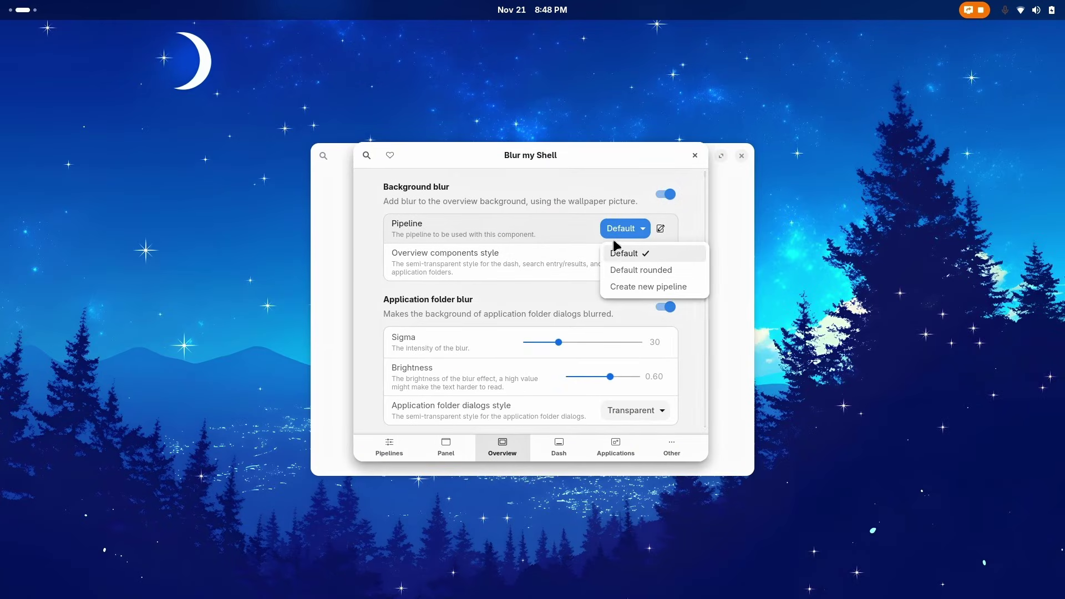
left_click(647, 275)
key("super")
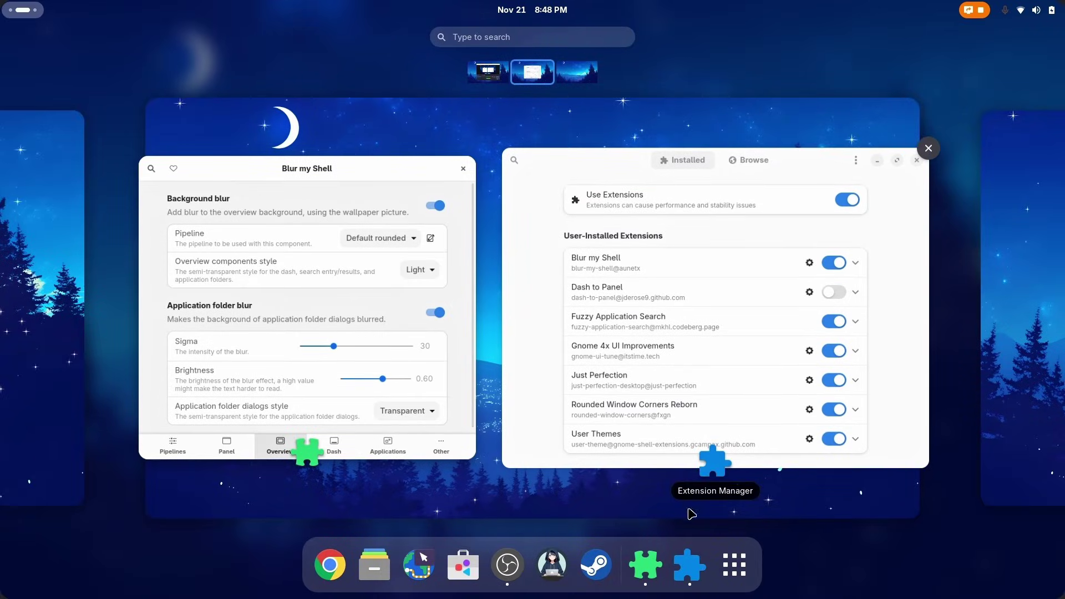
left_click(734, 565)
key("super")
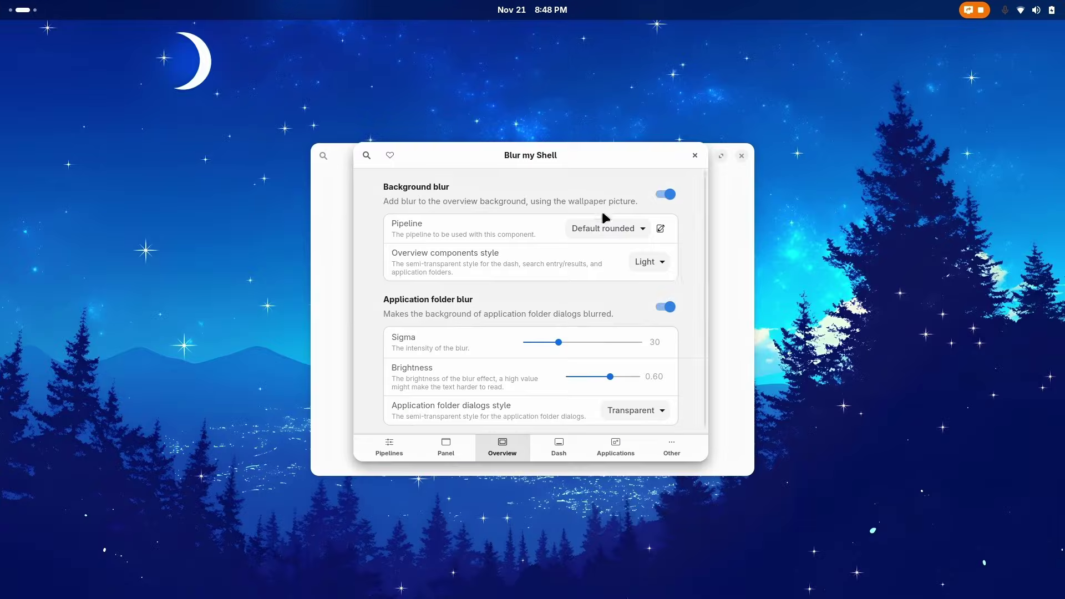
key("super")
key("super")
scroll(465, 312, "down", 2)
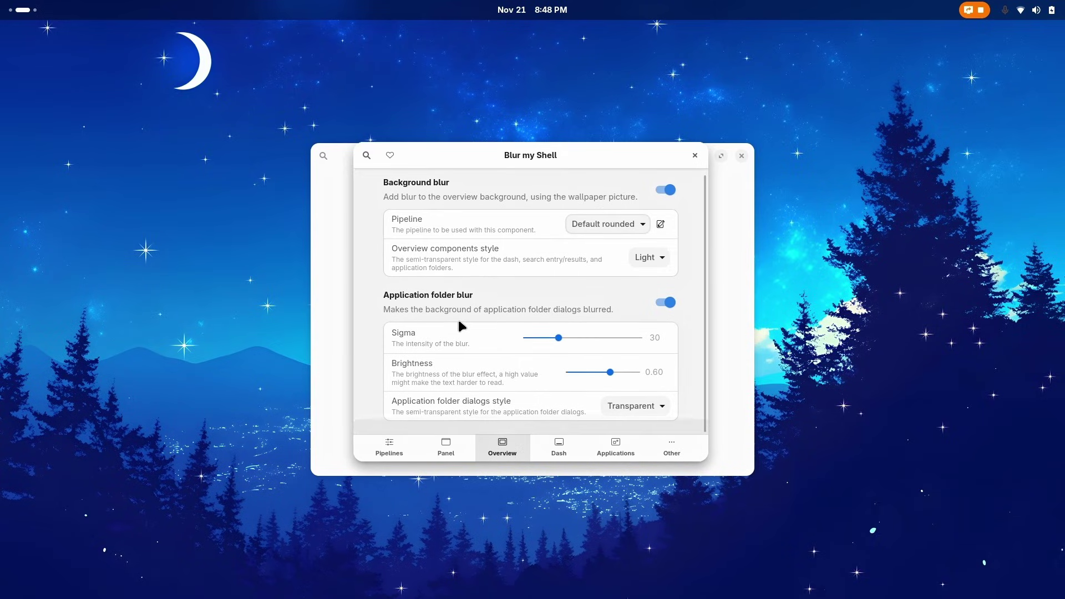
Review the Dash to Dock blur options and the pipelines list, and close the Blur my Shell settings.
left_click(560, 443)
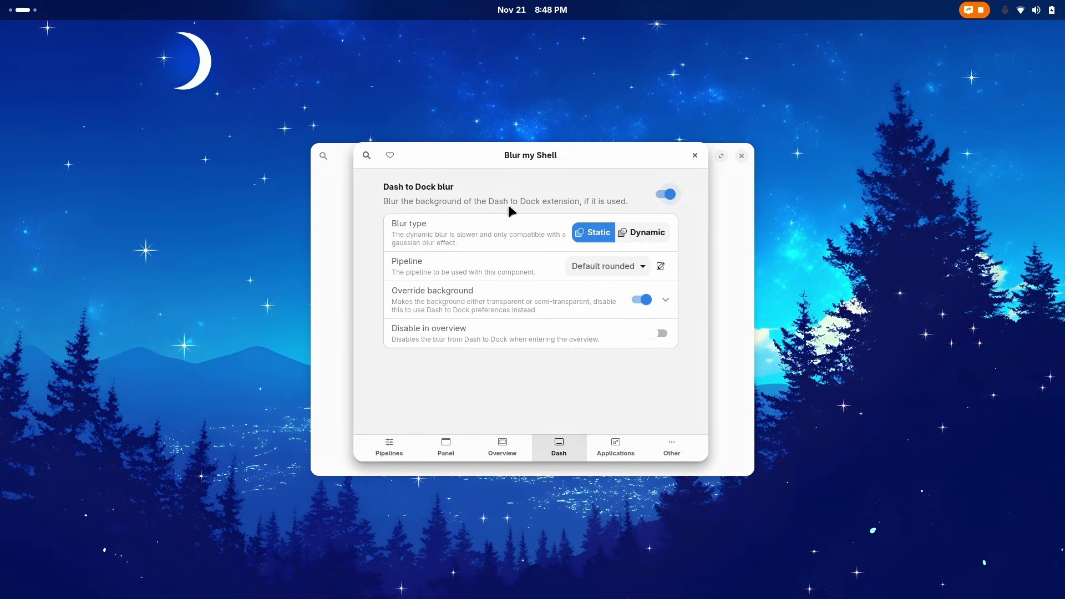
left_click(382, 443)
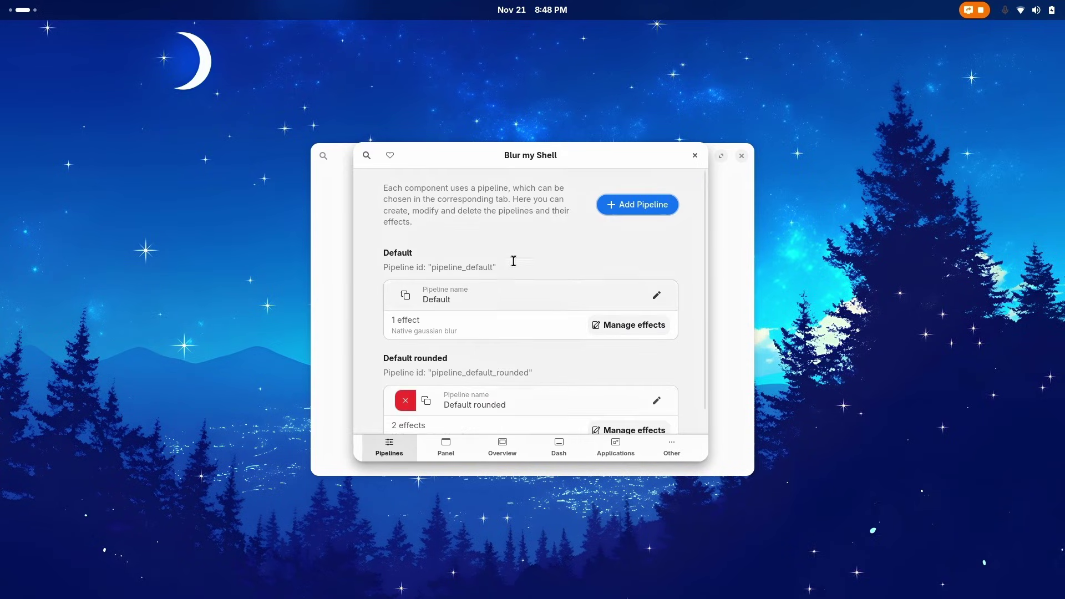
left_click(689, 160)
Examine the blurred overview background across the workspaces and return to the Extension Manager window.
key("super")
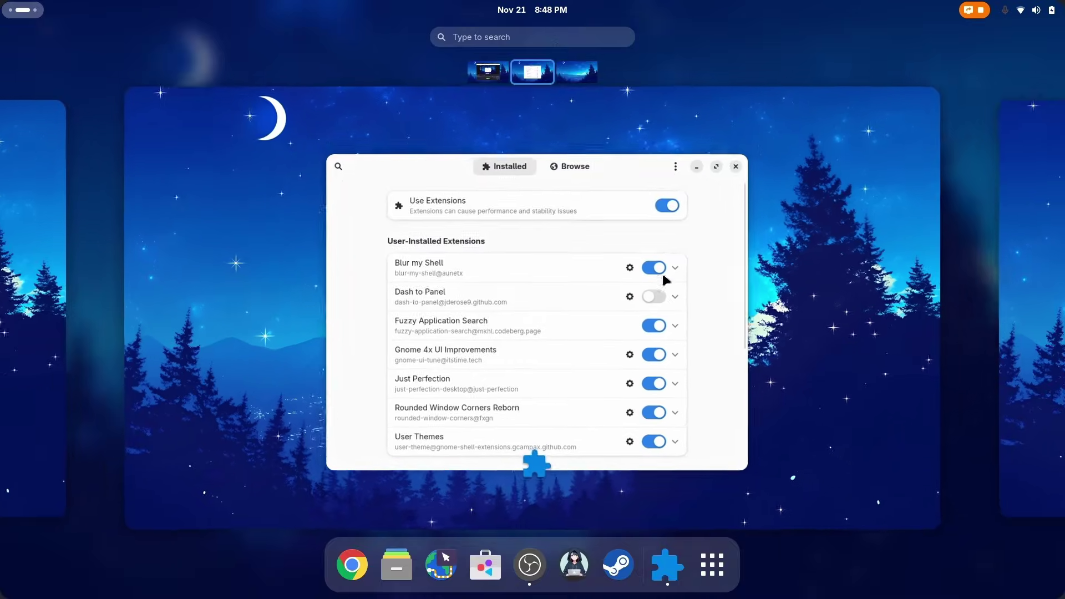
scroll(577, 305, "down", 1)
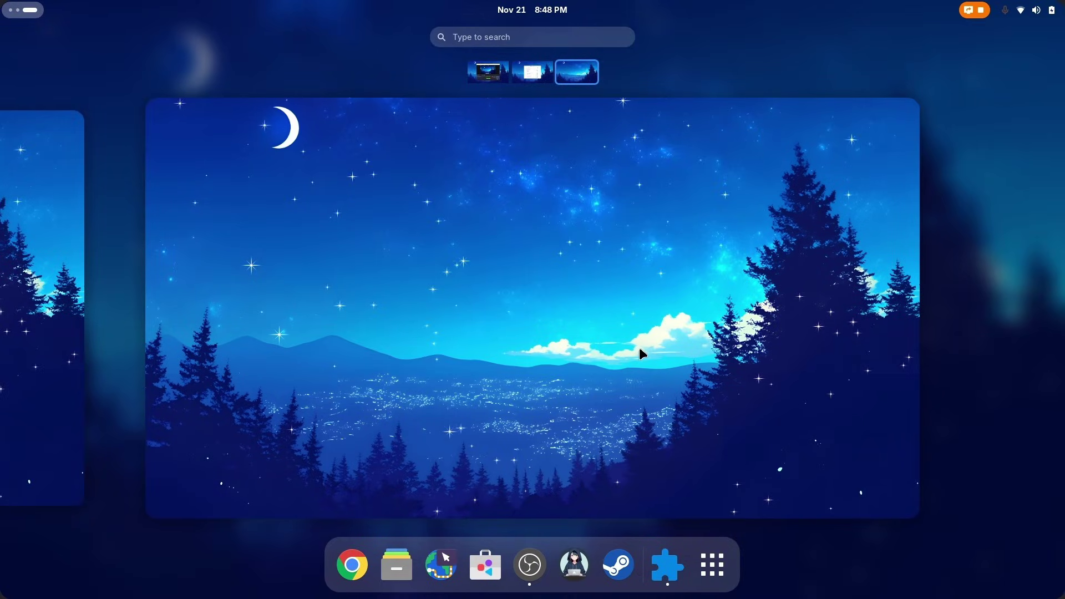
scroll(682, 205, "up", 1)
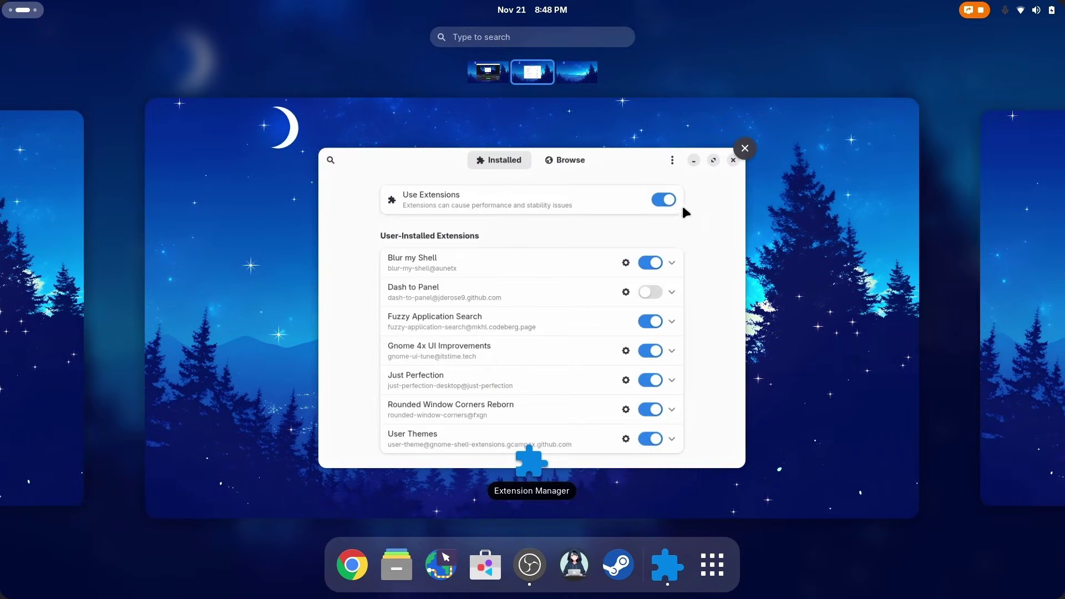
left_click(677, 268)
Search the online extensions for "4x" and open the Gnome 4x UI Improvements details page.
left_click(566, 156)
left_click(391, 254)
type("4x")
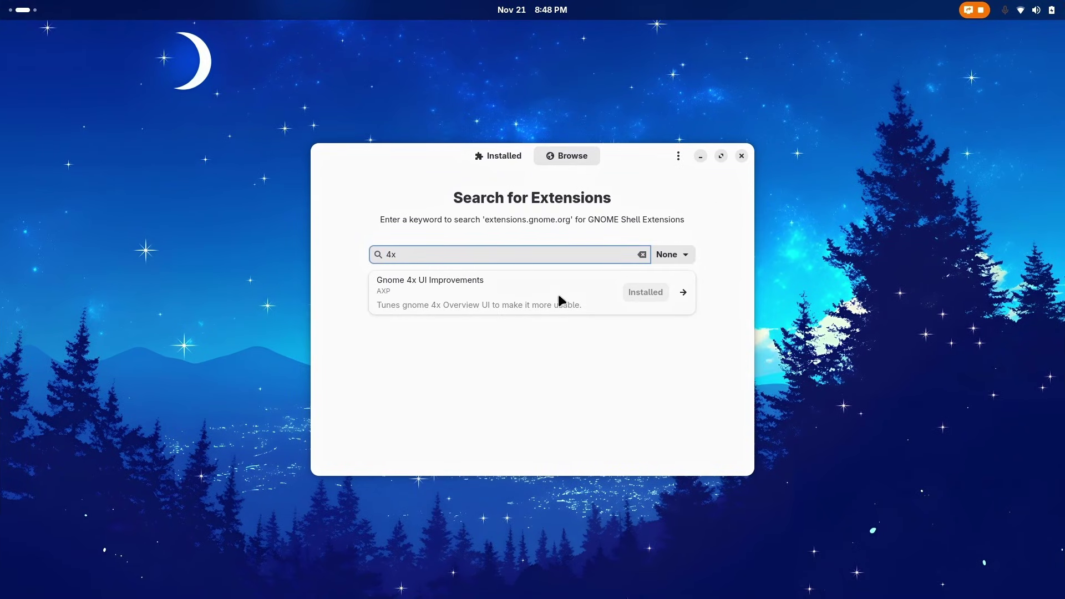
left_click(606, 287)
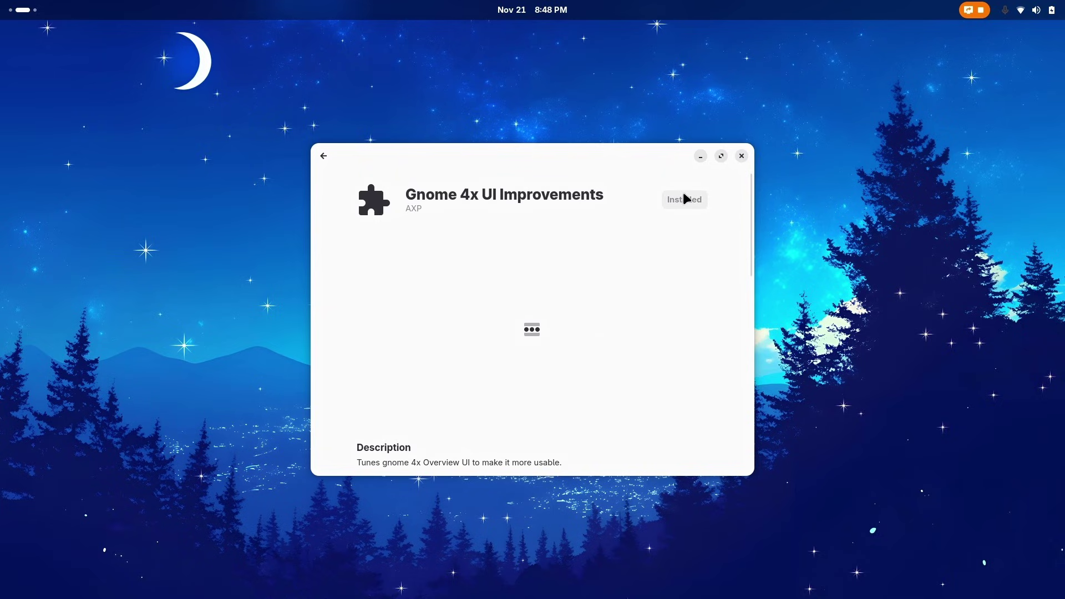
Expand the description of Gnome 4x UI Improvements in the list of installed extensions.
left_click(324, 157)
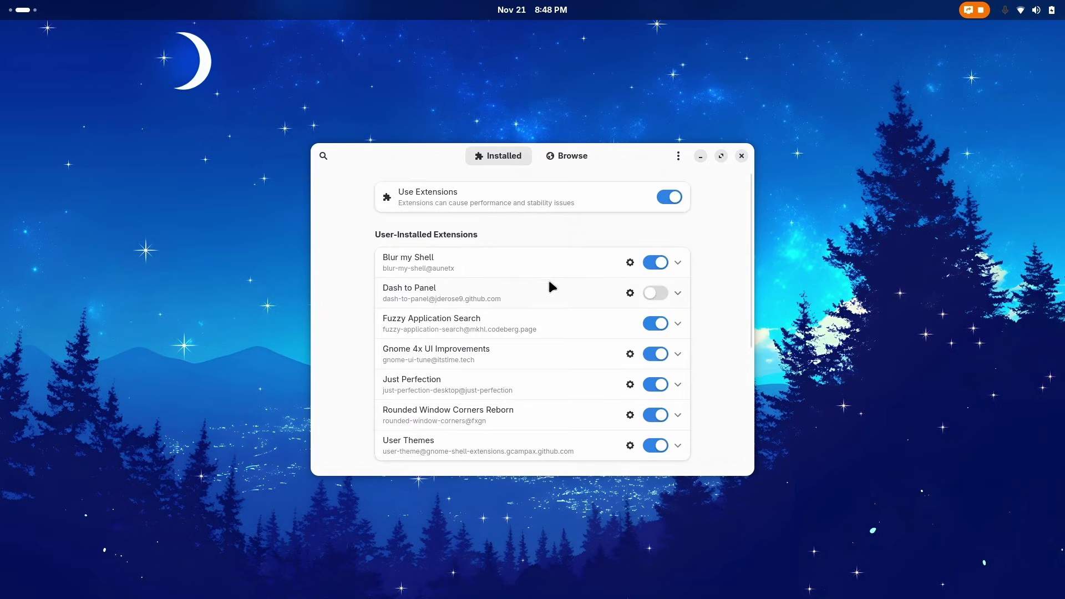
left_click(523, 359)
scroll(524, 316, "down", 3)
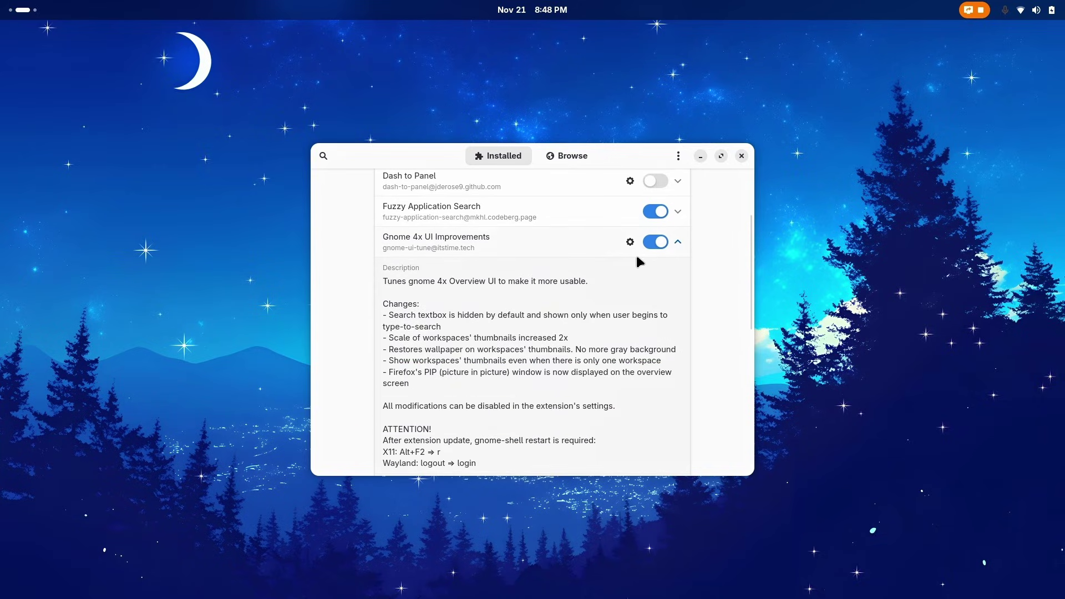
Examine the workspace thumbnails in the overview with Gnome 4x UI Improvements enabled.
left_click(645, 246)
key("super")
scroll(587, 274, "down", 1)
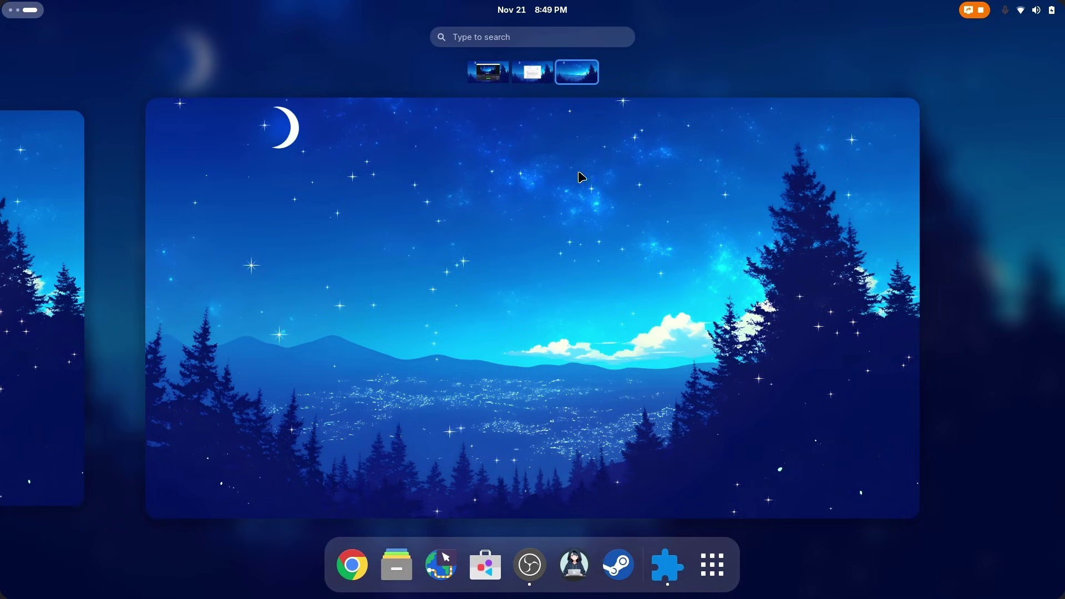
left_click(550, 77)
Turn Gnome 4x UI Improvements off, compare the overview's workspace thumbnails without it, and turn the extension back on.
left_click(660, 246)
left_click(660, 246)
key("super")
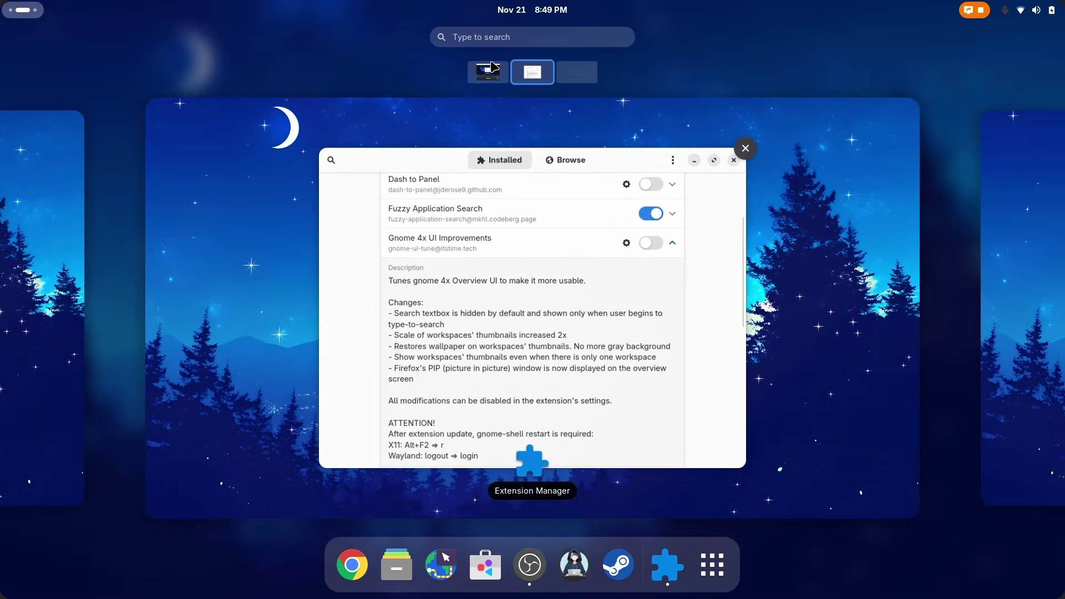
scroll(570, 134, "down", 1)
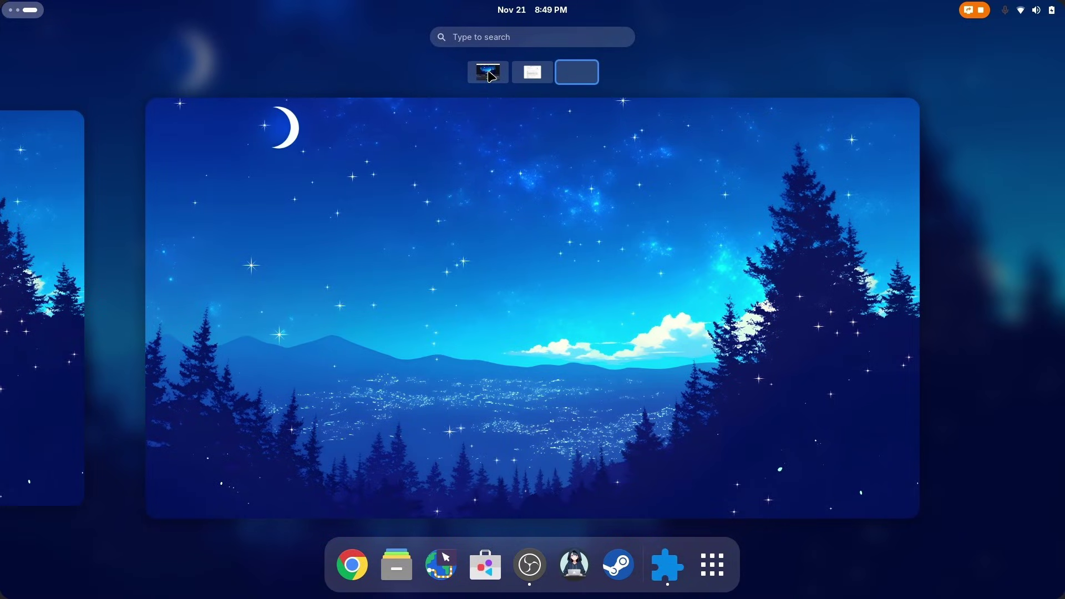
scroll(588, 123, "up", 1)
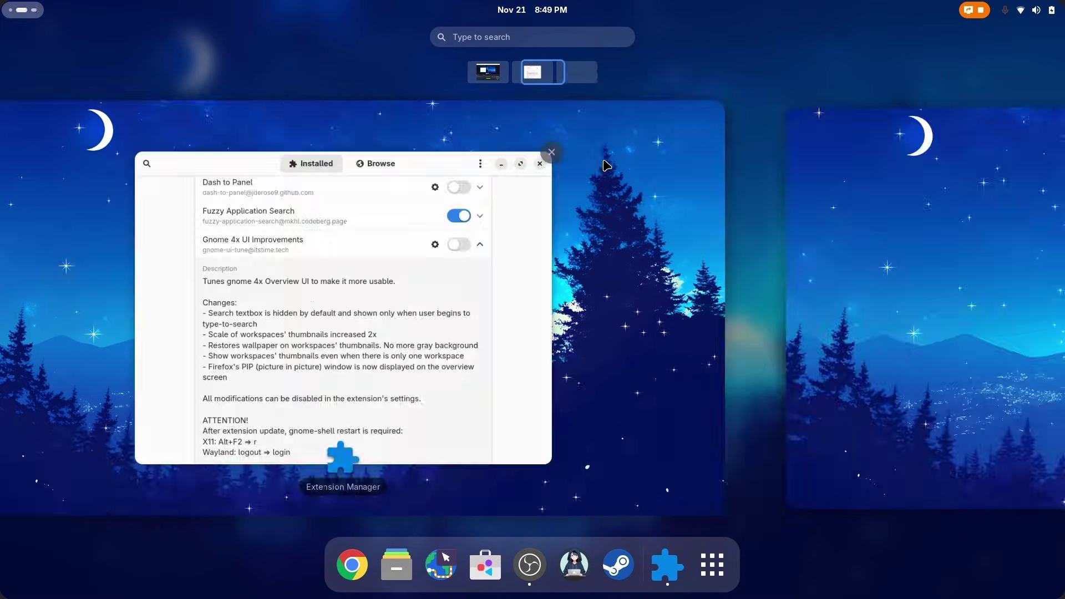
left_click(608, 172)
left_click(664, 231)
Check the workspace thumbnails in the overview again after re-enabling Gnome 4x UI Improvements.
key("super")
scroll(551, 111, "down", 1)
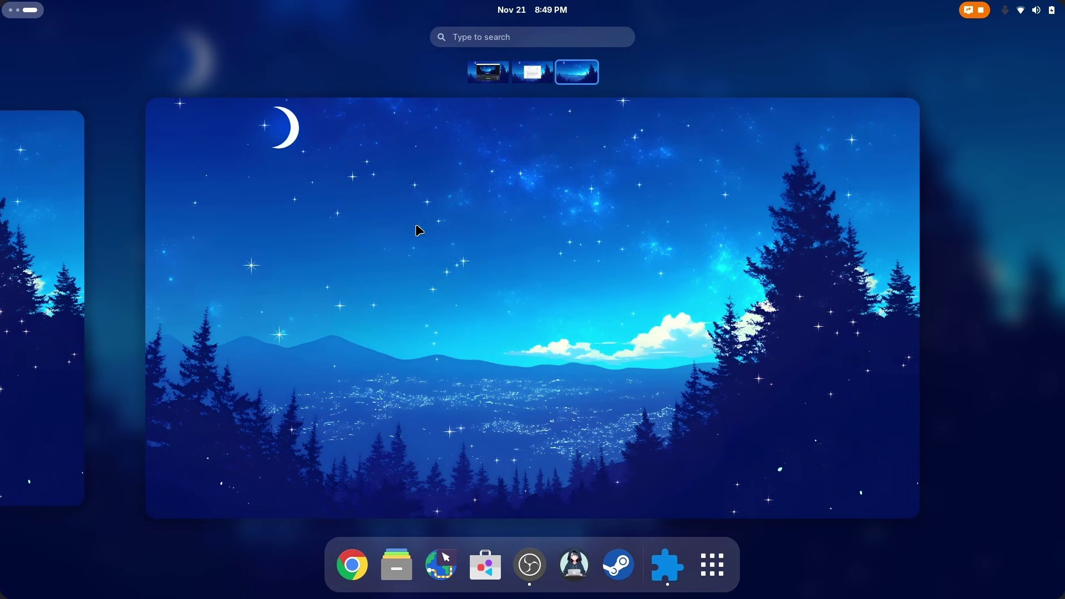
scroll(509, 380, "up", 1)
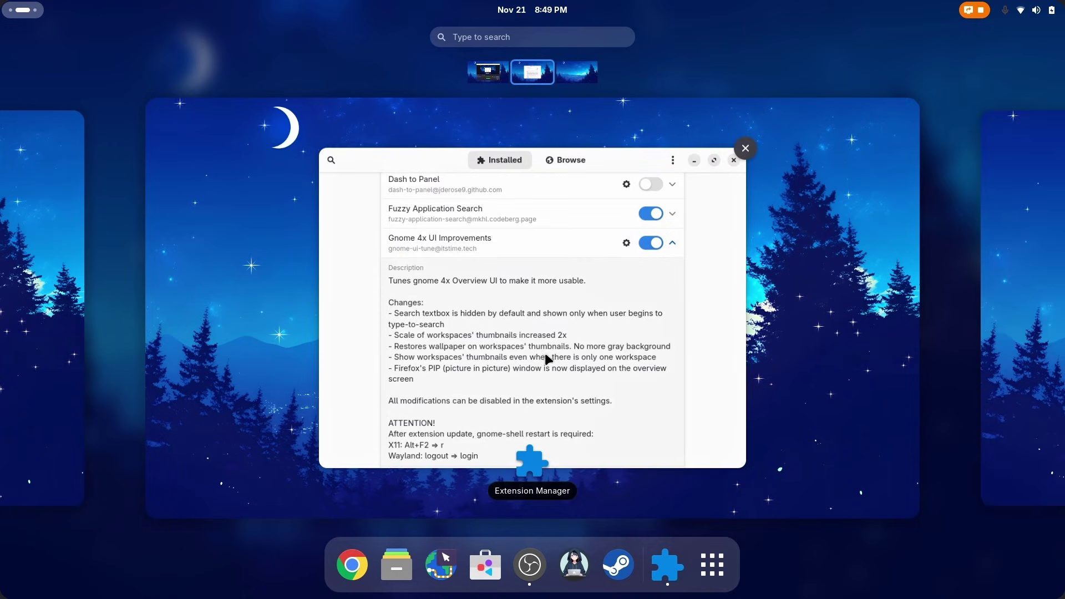
Return to the list of installed extensions and open the settings of Gnome 4x UI Improvements.
left_click(555, 352)
scroll(405, 341, "down", 1)
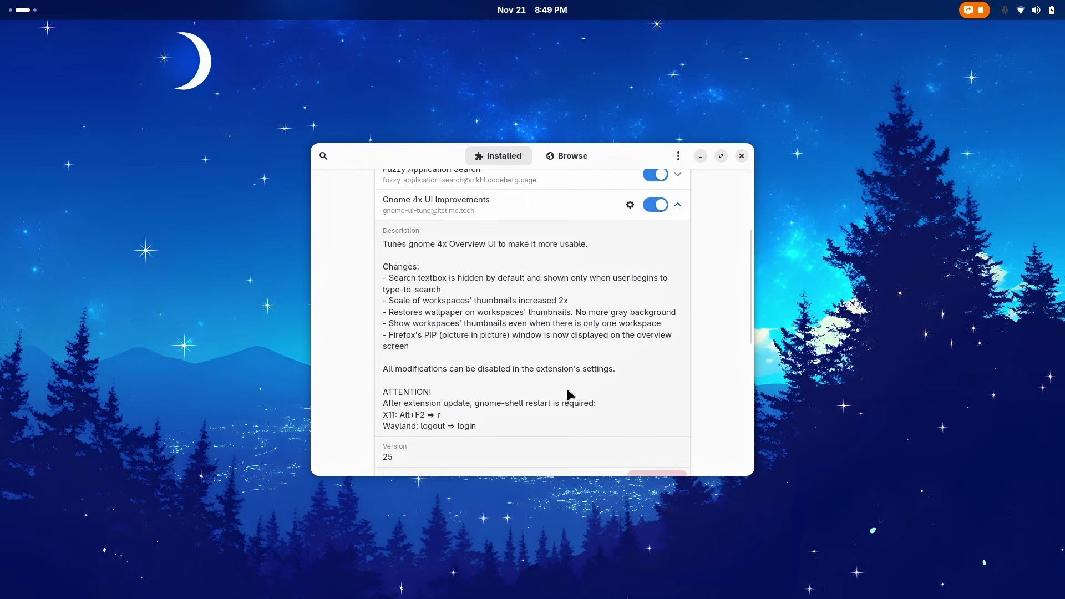
scroll(515, 338, "down", 2)
scroll(526, 345, "up", 3)
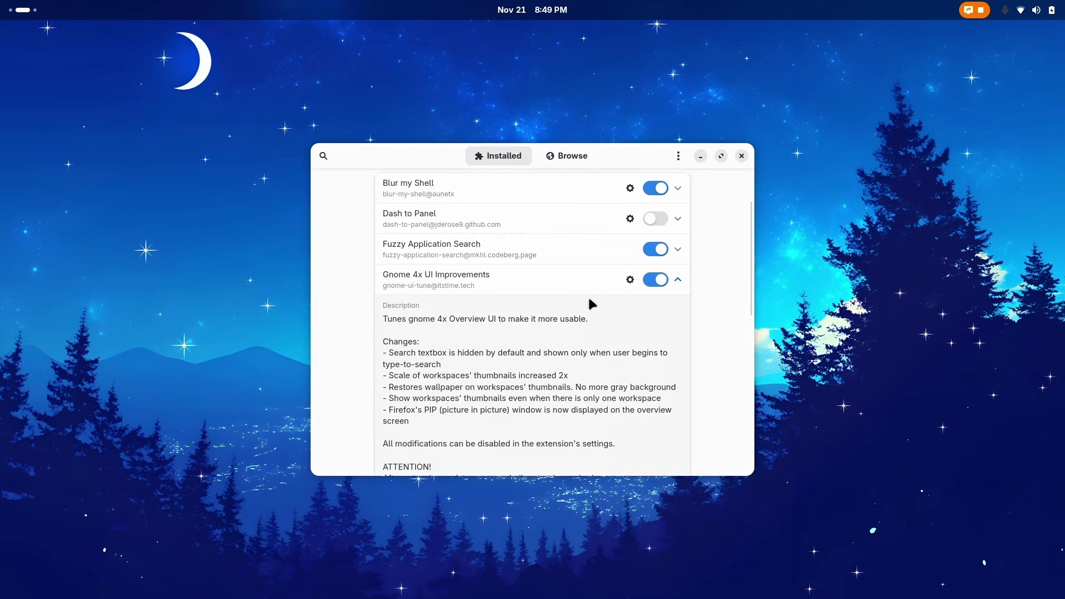
left_click(631, 279)
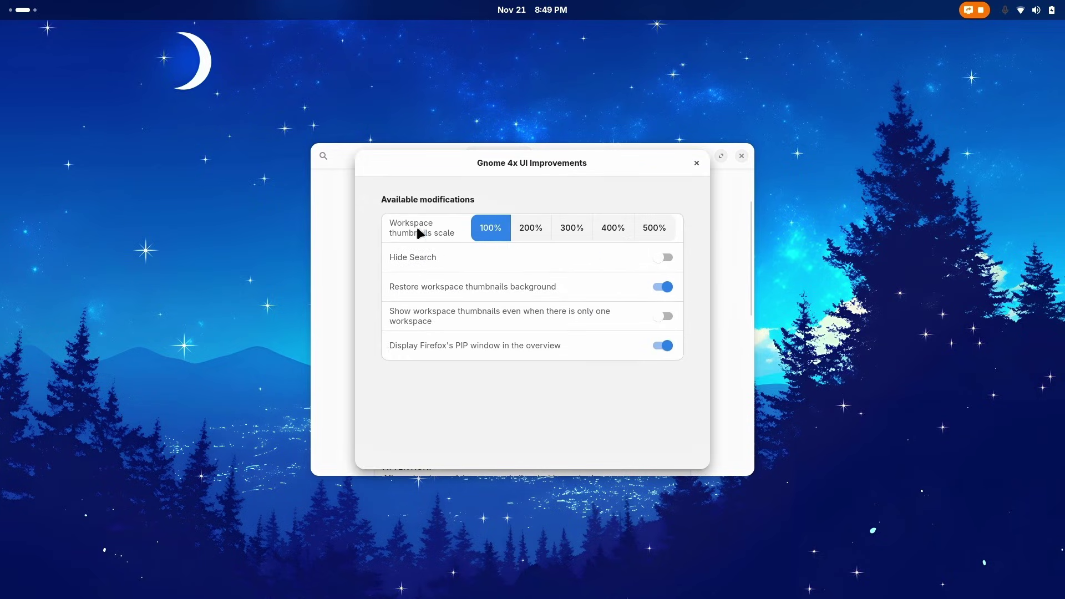
Try the workspace thumbnails scale at 200% in the overview, set it back to 100%, and compare the overview again.
left_click(530, 228)
key("super")
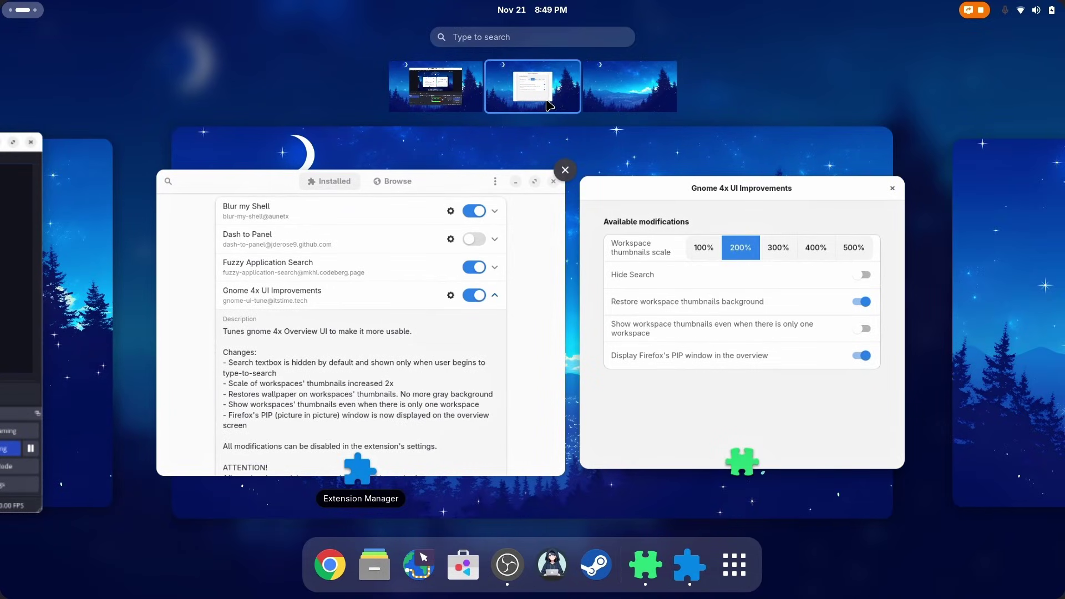
key("super")
left_click(491, 228)
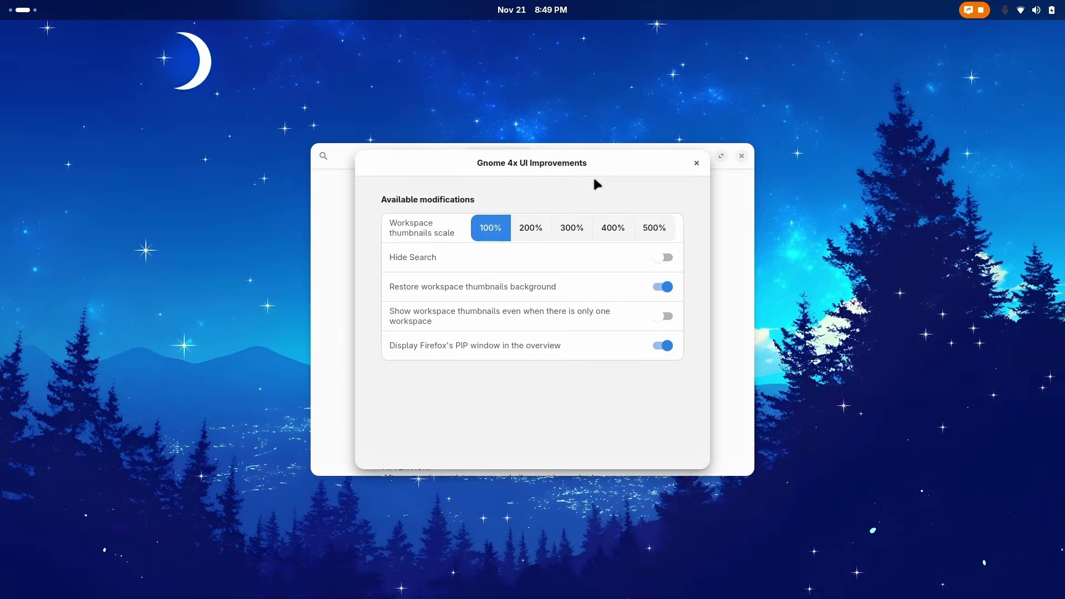
key("super")
Turn on Hide Search for Gnome 4x UI Improvements and check its effect in the overview.
key("super")
left_click(664, 257)
key("super")
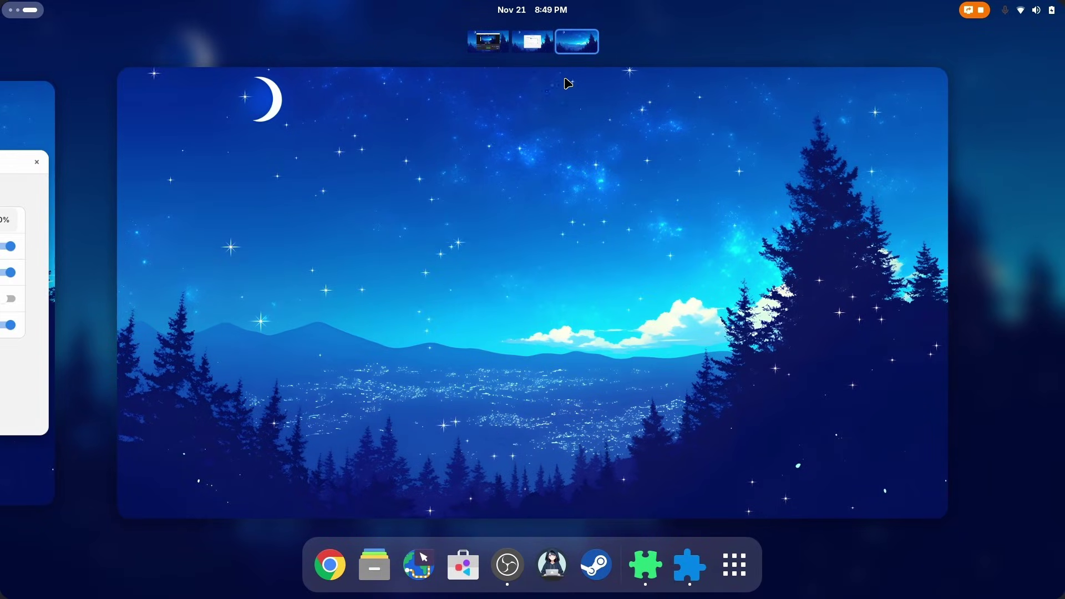
left_click(665, 136)
key("super")
Close the Gnome 4x UI Improvements settings and collapse the extension's description in the installed list.
scroll(674, 155, "up", 1)
left_click(675, 178)
key("Escape")
left_click(680, 276)
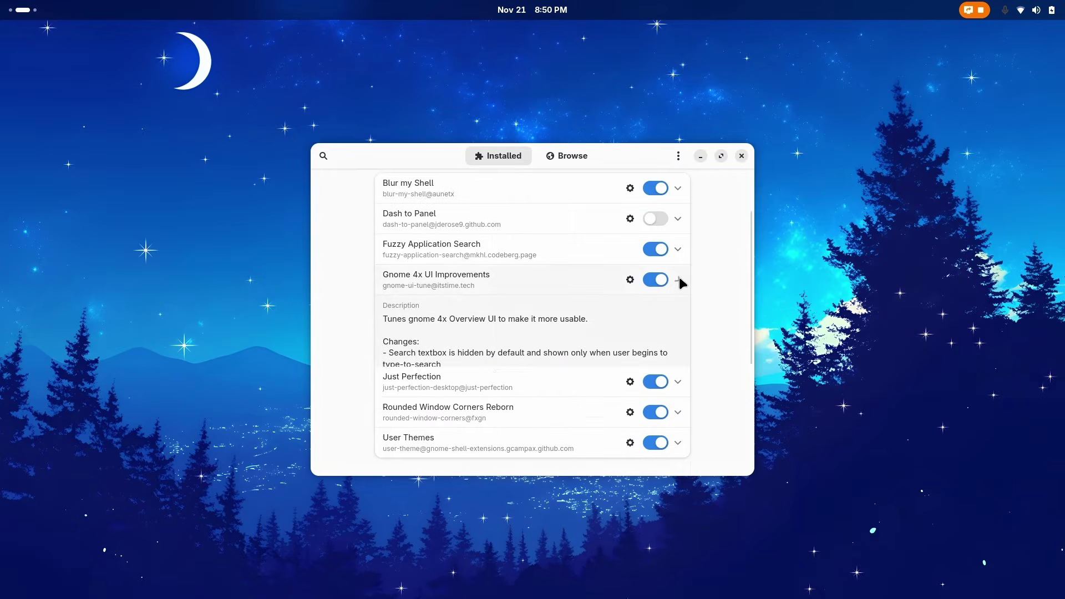
left_click(679, 279)
Search the online extensions for "fuzzy application" and open the details of Fuzzy Application Search.
left_click(573, 160)
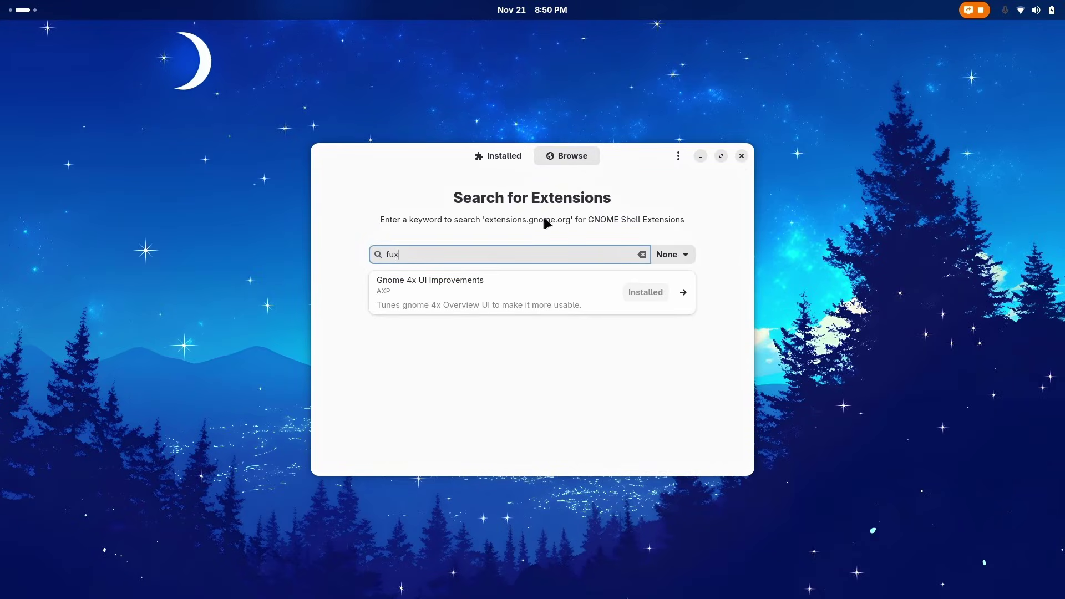
type("fuzzy application")
left_click(549, 299)
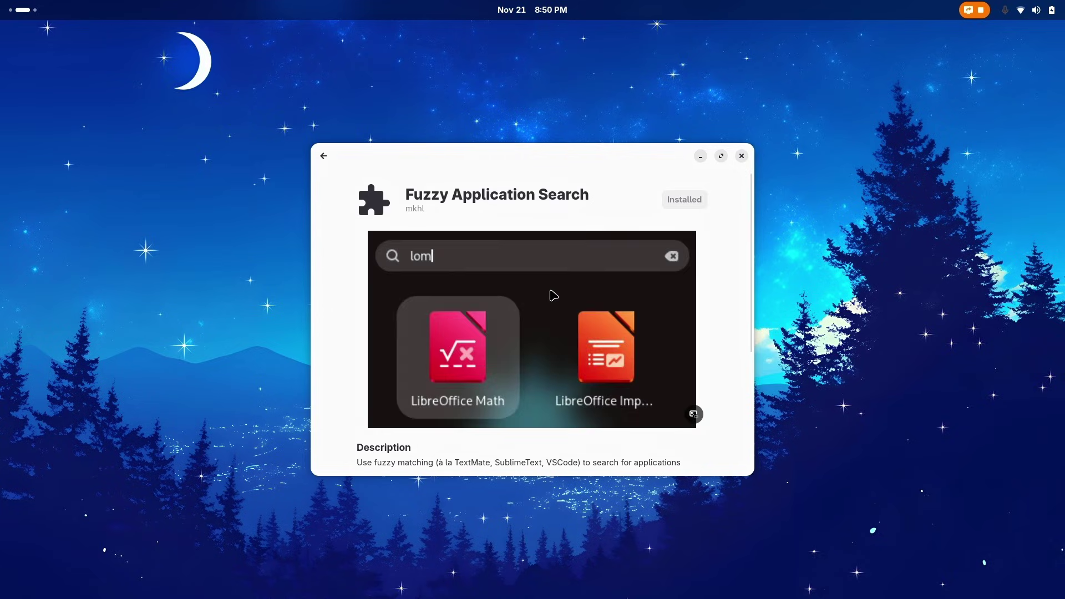
Look through the workspaces in the overview, leave the Fuzzy Application Search details, and return to the installed extensions.
key("super")
scroll(610, 355, "down", 1)
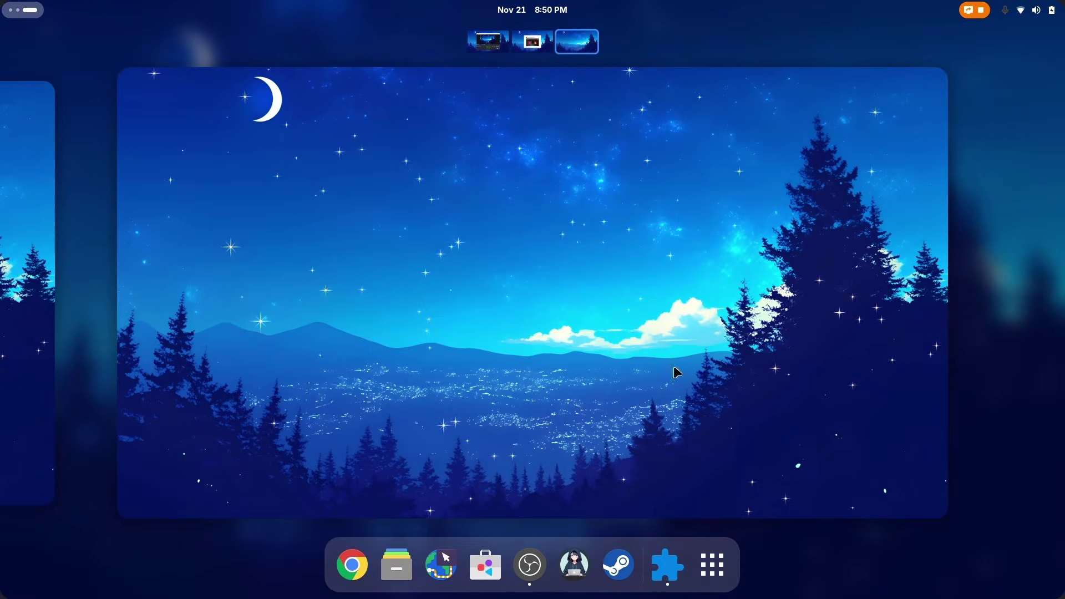
scroll(670, 358, "up", 1)
scroll(593, 230, "up", 1)
scroll(593, 231, "down", 1)
left_click(626, 240)
left_click(324, 156)
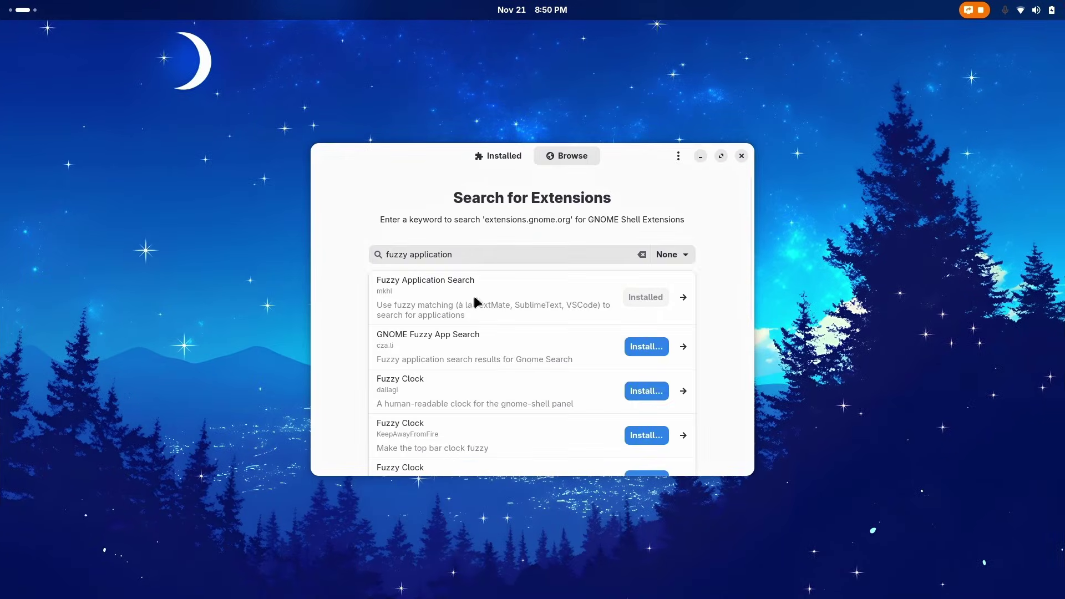
left_click(512, 151)
Search for "chrome" in the overview from the empty workspace.
key("super")
scroll(617, 70, "down", 1)
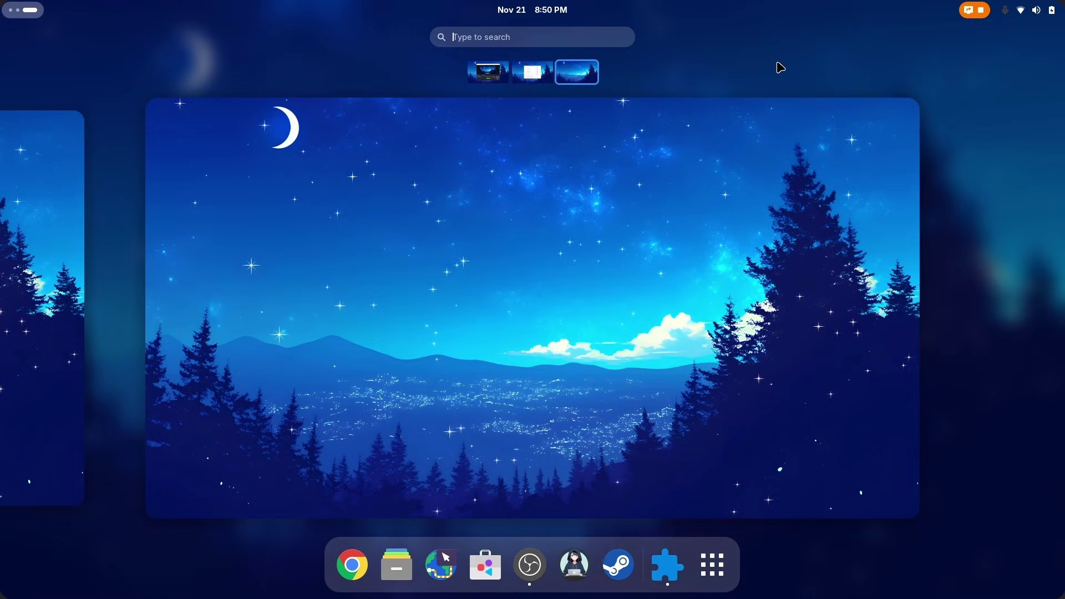
type("chrome")
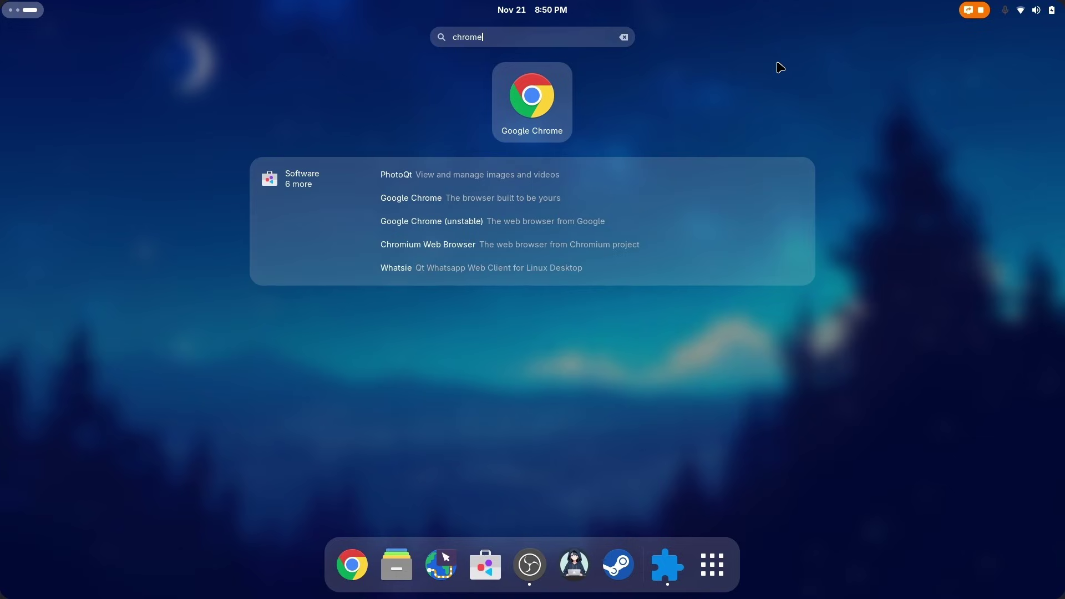
Replace the overview search with a misspelled form of chrome starting with "cjr" to test fuzzy matching.
key("BackSpace")
type("w")
key("BackSpace")
key("BackSpace")
key("BackSpace")
key("BackSpace")
key("BackSpace")
type("jro,")
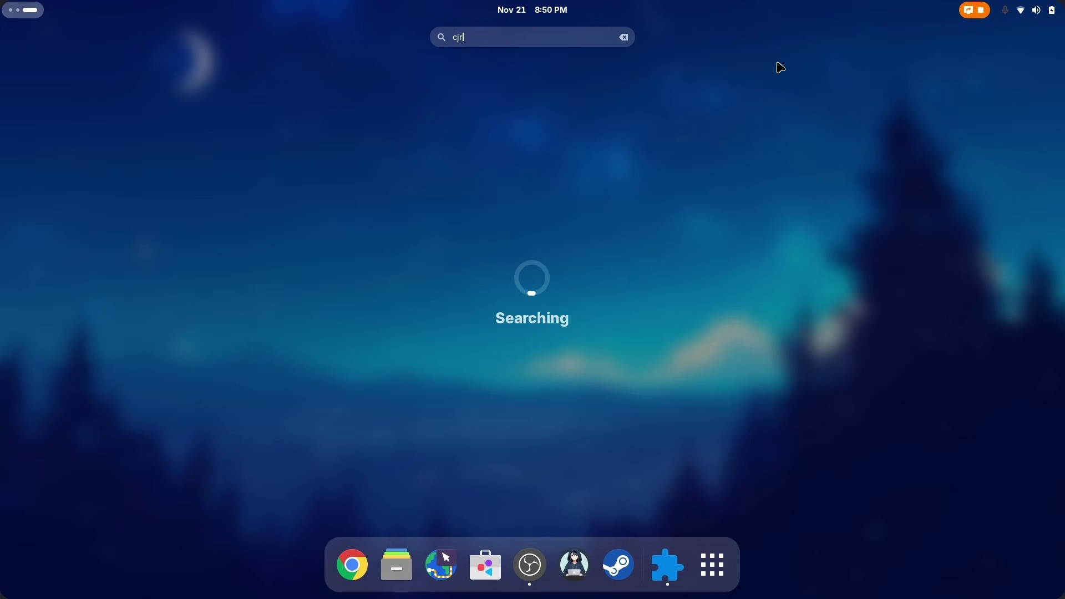
Search the overview for the Files app with the misspelling "fils".
key("BackSpace")
key("BackSpace")
key("BackSpace")
type("fils")
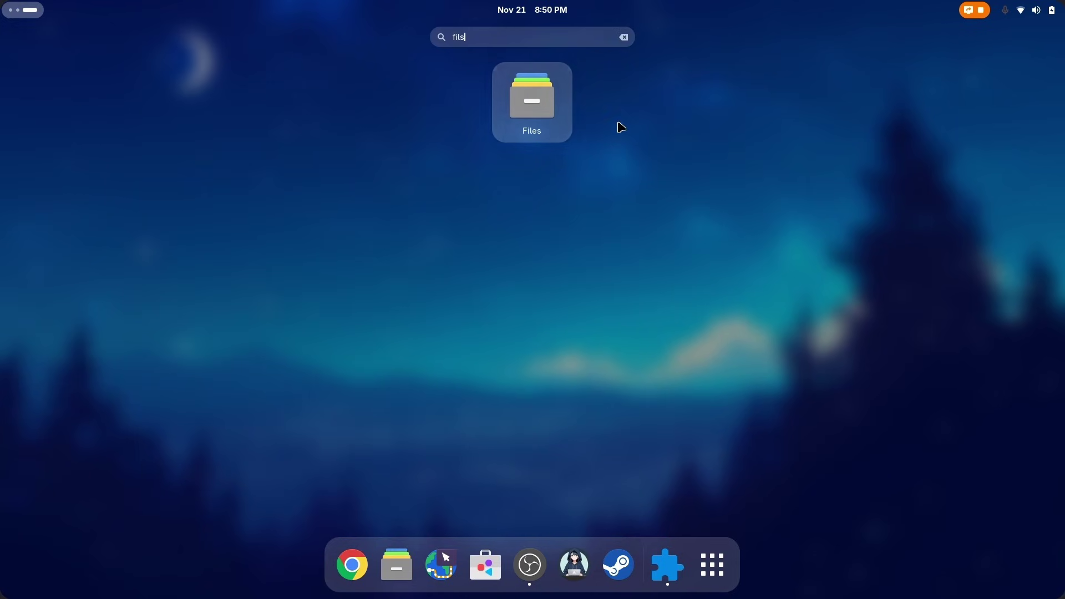
Search the overview for the Camera app with the misspelling "camra", and go back to the Extension Manager window.
key("BackSpace")
key("BackSpace")
key("BackSpace")
key("BackSpace")
type("camra")
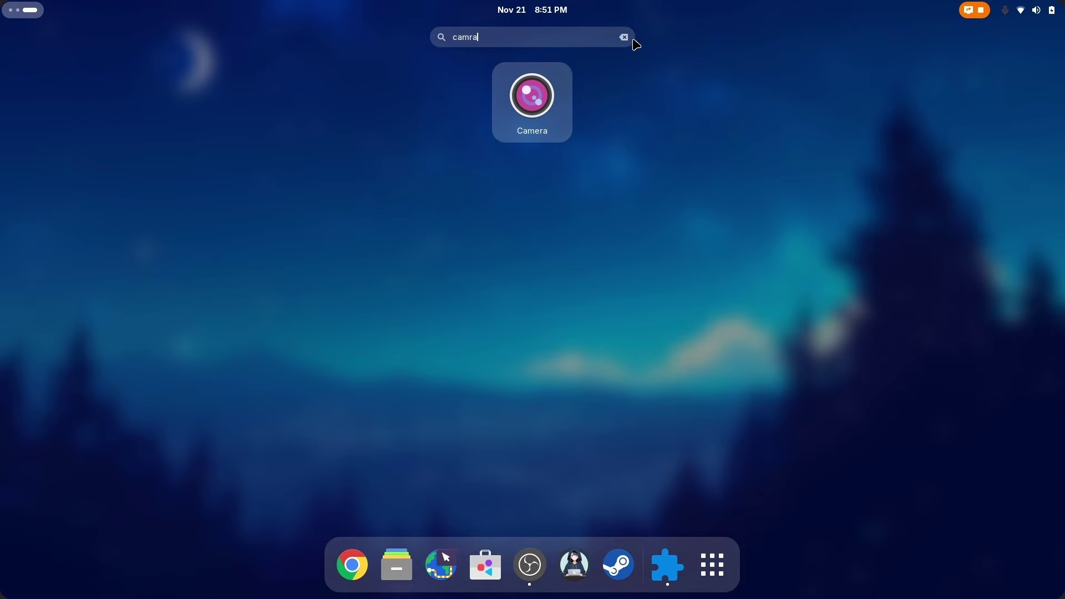
key("Escape")
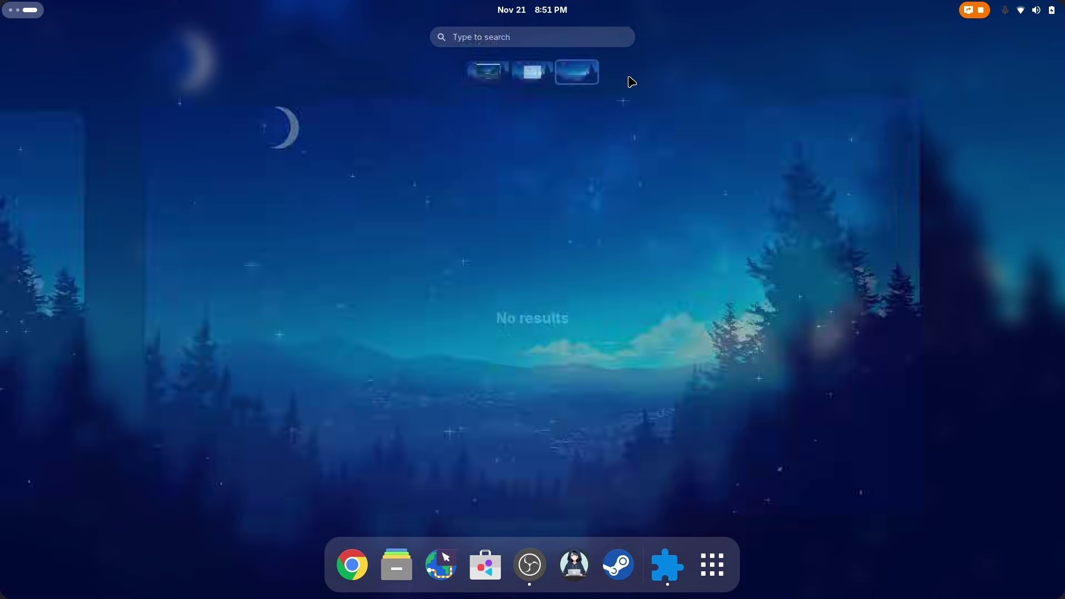
left_click(630, 255)
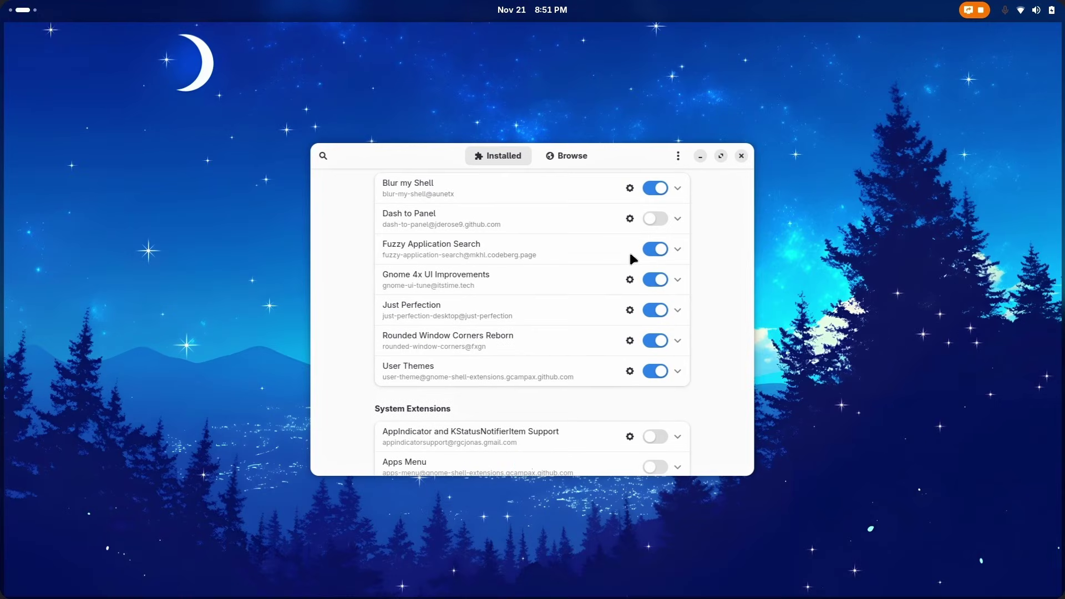
Search the online extensions for "rounded reborn".
left_click(561, 157)
left_click(512, 252)
type("rounded reborn")
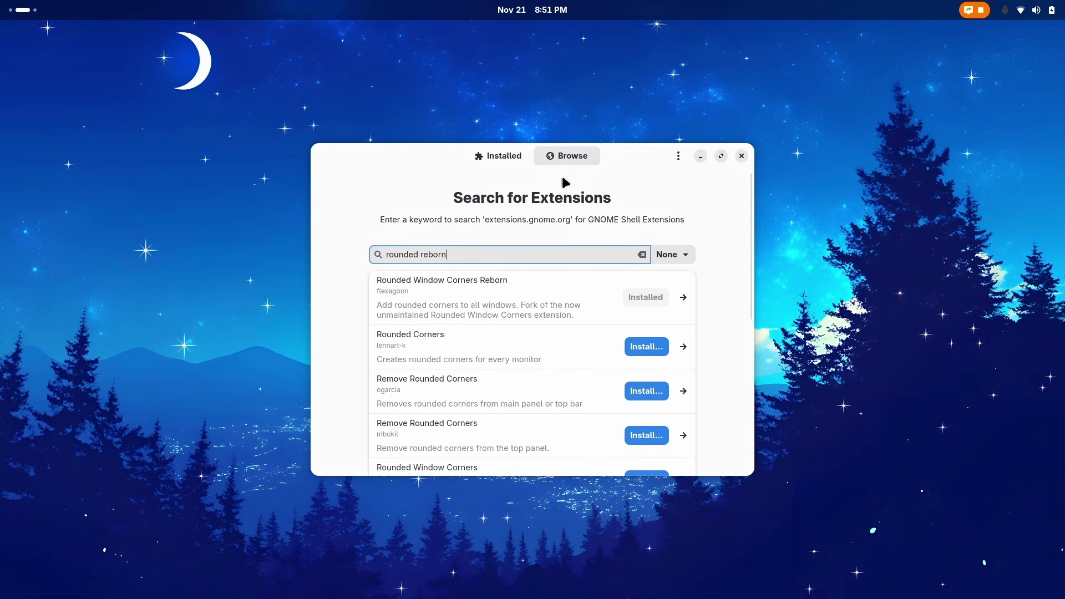
Show the app grid from the empty workspace and look into its Utilities folder.
key("super")
key("super")
key("super")
scroll(751, 206, "down", 1)
key("super")
left_click(479, 258)
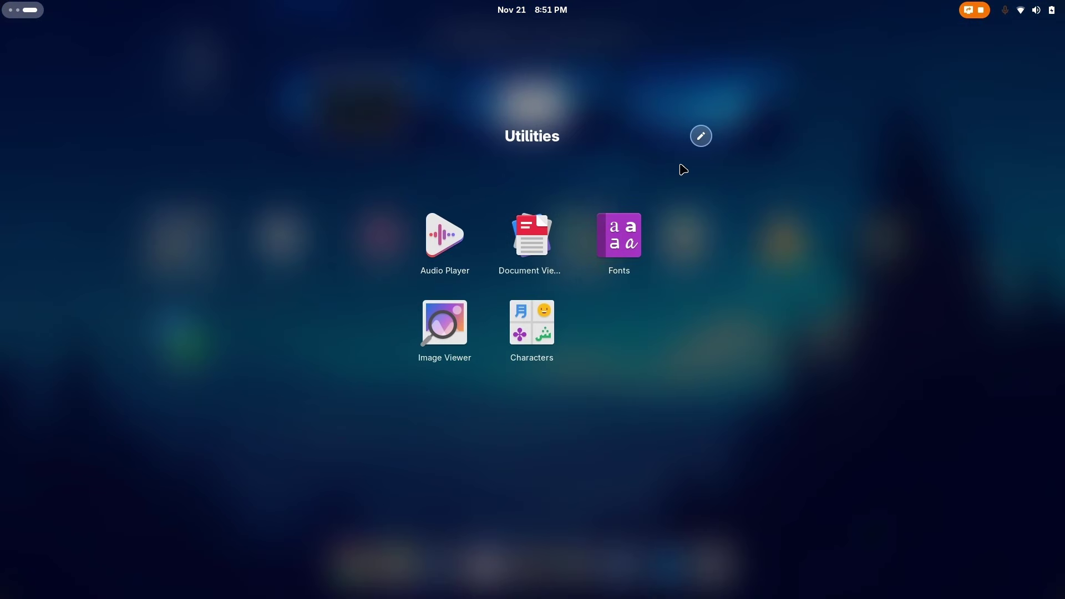
Close the Utilities folder, look at the system quick settings, and return to the Extension Manager workspace.
left_click(843, 109)
left_click(1043, 10)
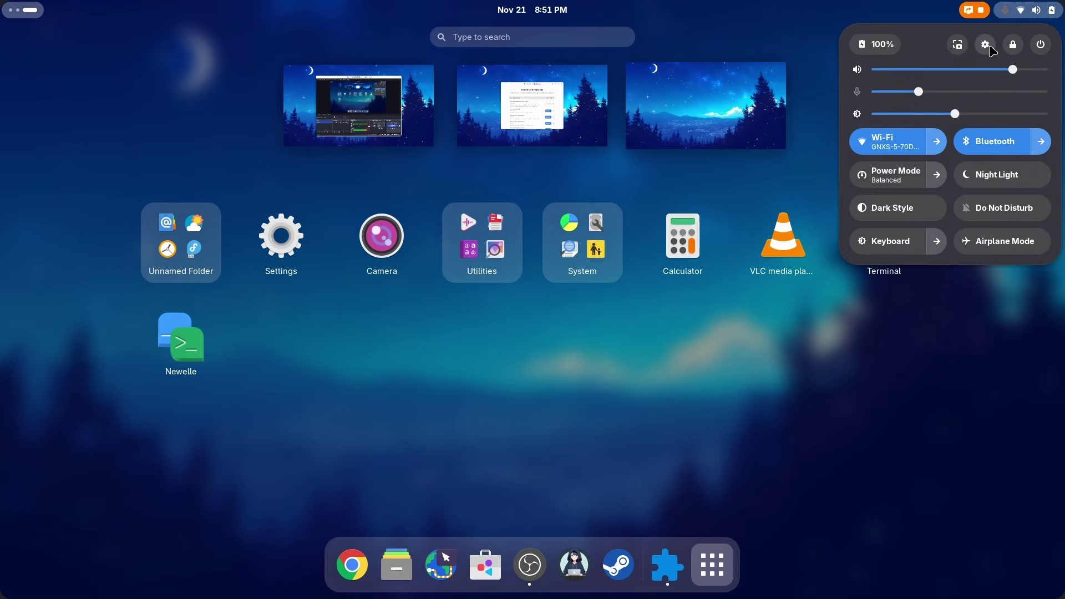
key("Escape")
left_click(526, 116)
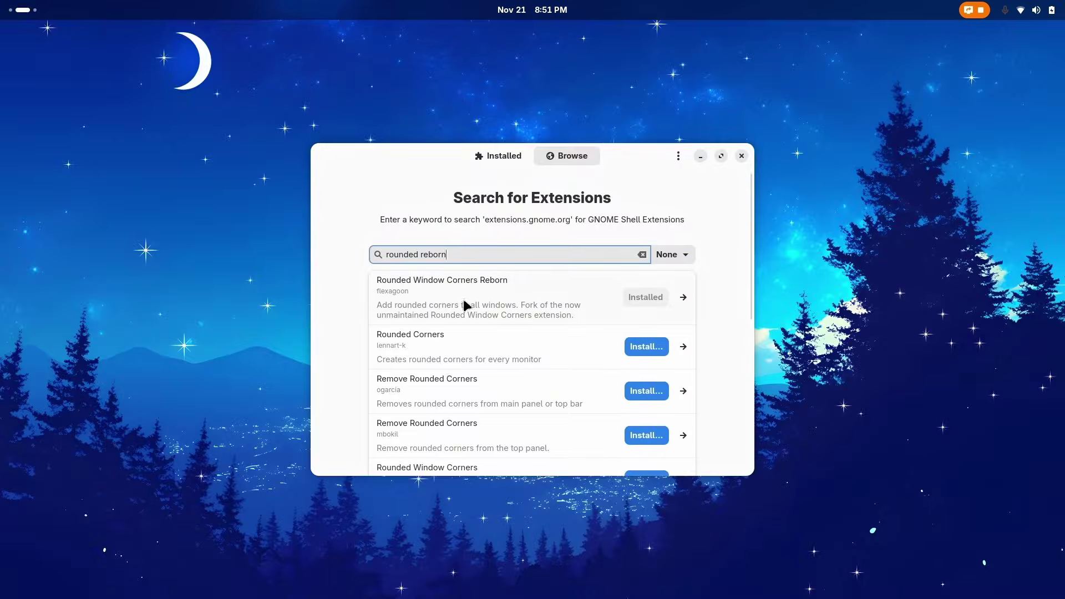
Open the details of Rounded Window Corners Reborn and examine its links, reviews and comments.
left_click(572, 286)
scroll(547, 305, "down", 3)
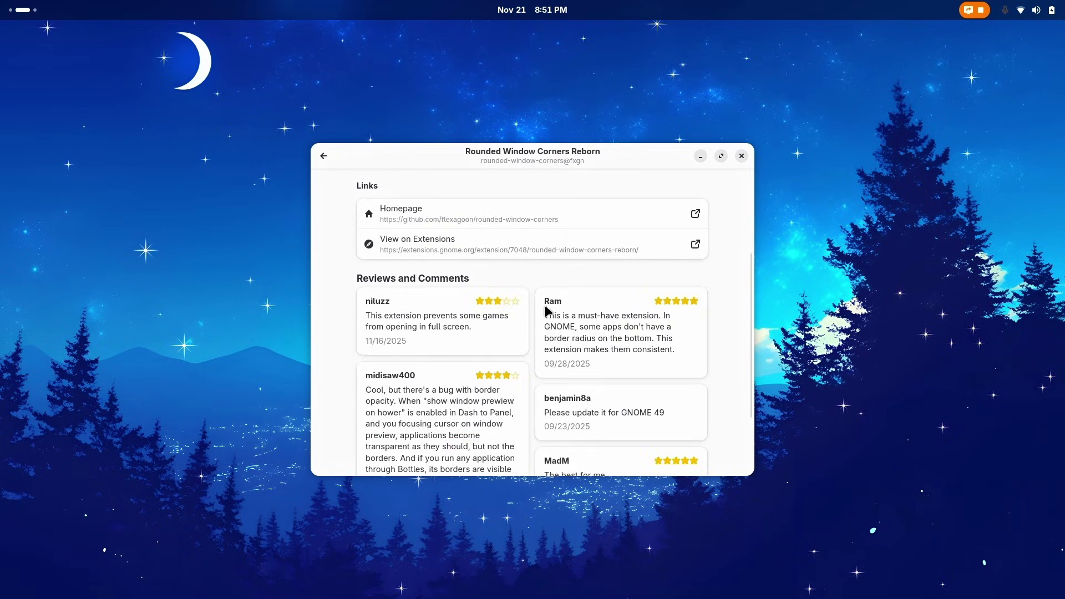
scroll(549, 312, "down", 3)
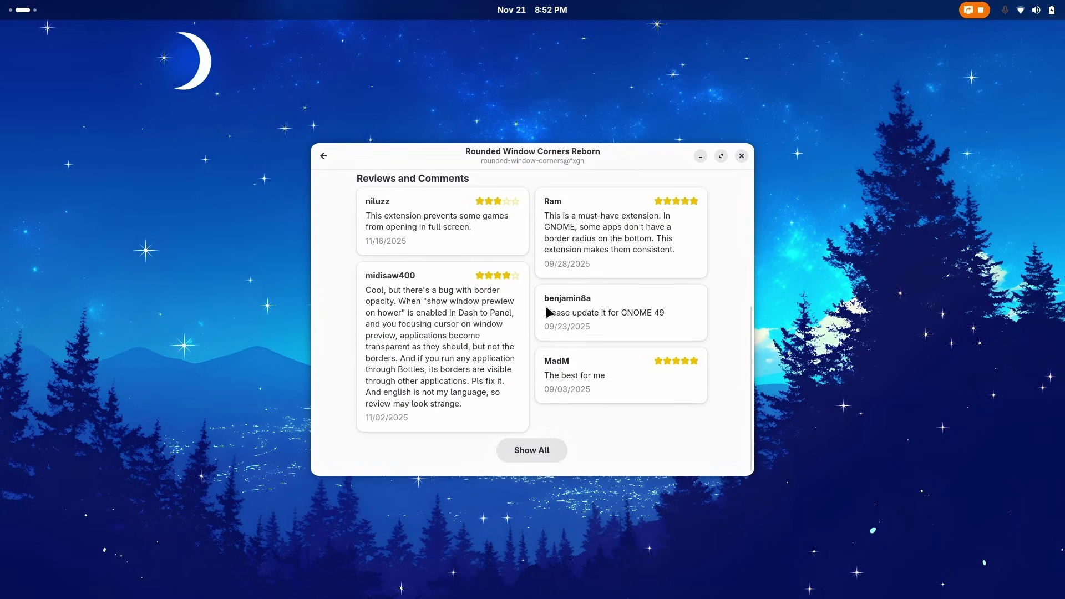
scroll(602, 350, "up", 8)
scroll(604, 345, "down", 8)
scroll(725, 378, "up", 4)
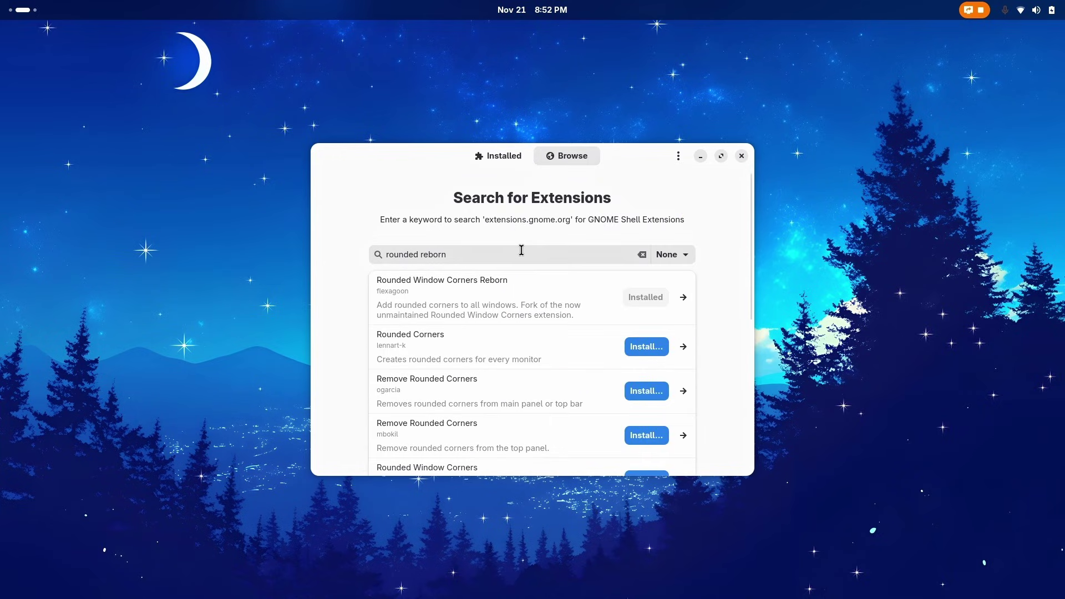
Search the online extensions for "just perfection", open the Just Perfection details, and glance at the overview.
left_click_drag(521, 250, 369, 254)
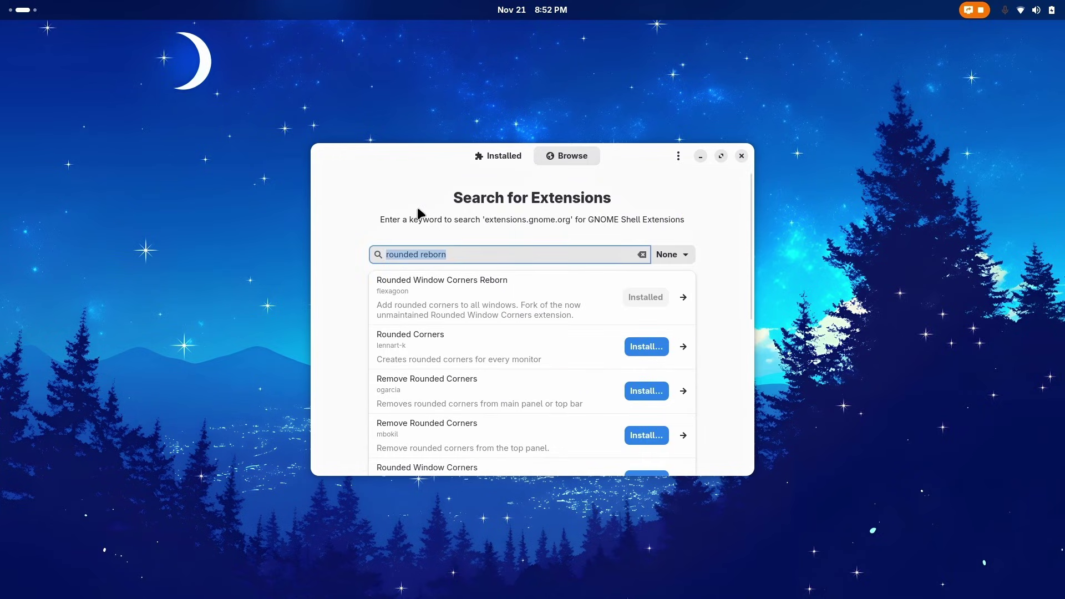
type("just perfection")
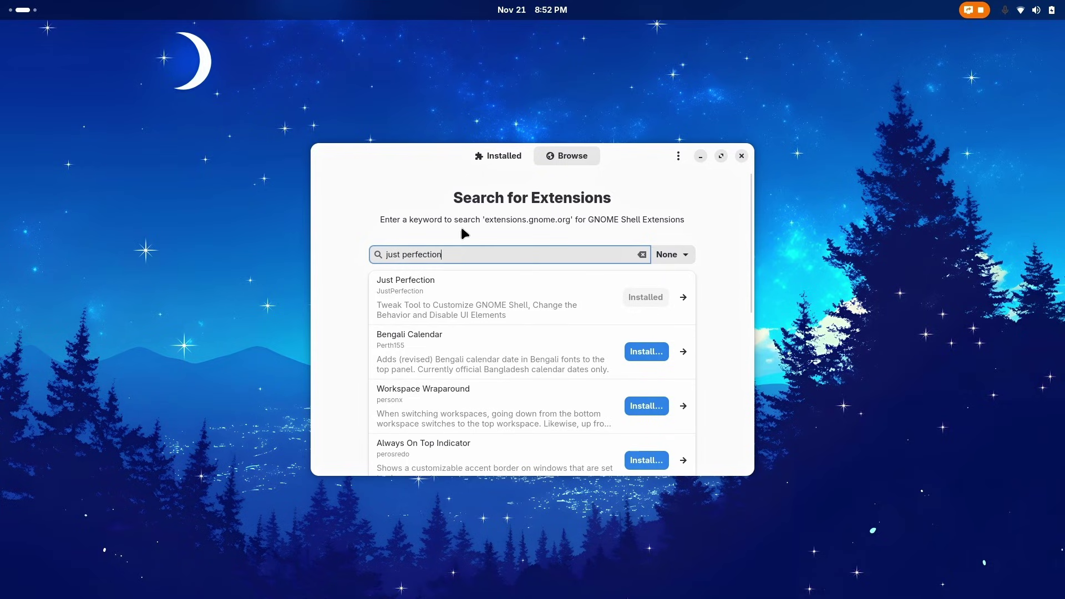
left_click(481, 294)
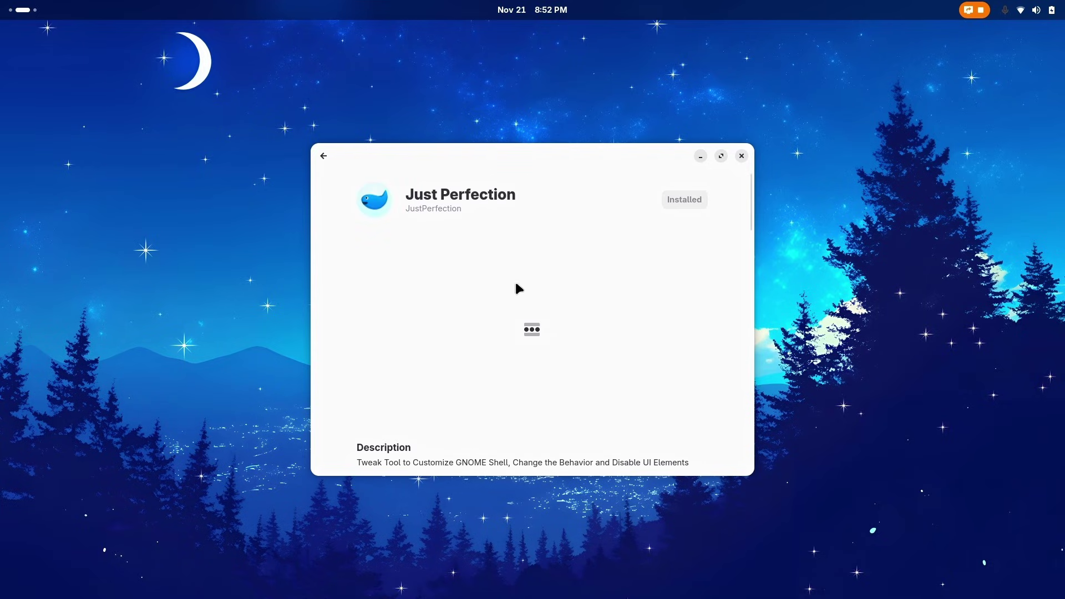
mouse_move(0, 0)
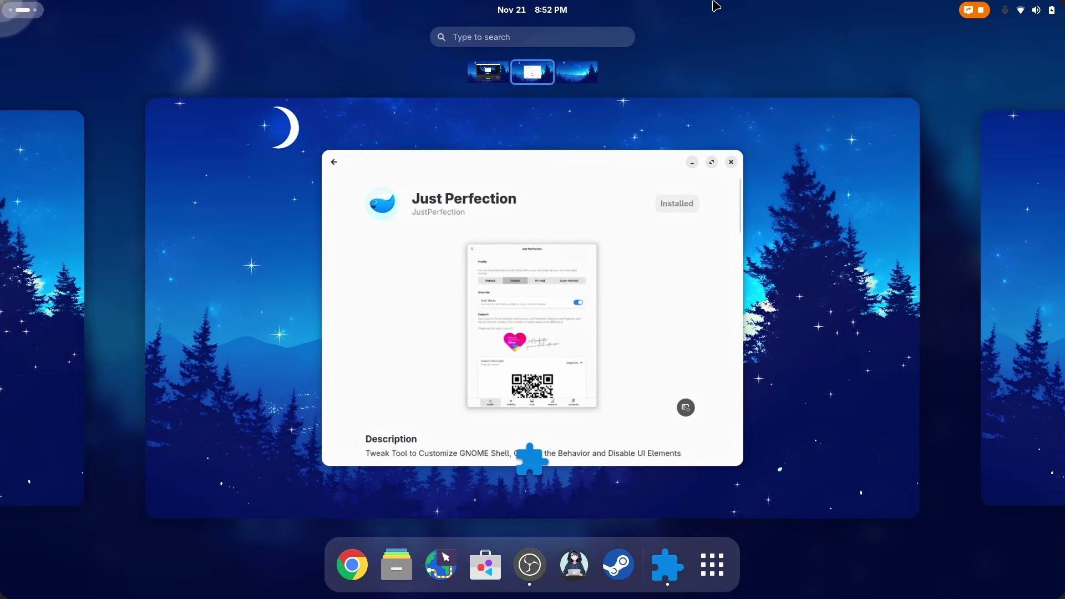
key("super")
Turn Just Perfection off and on again in the list of installed extensions, and open its settings.
left_click(324, 156)
left_click(659, 349)
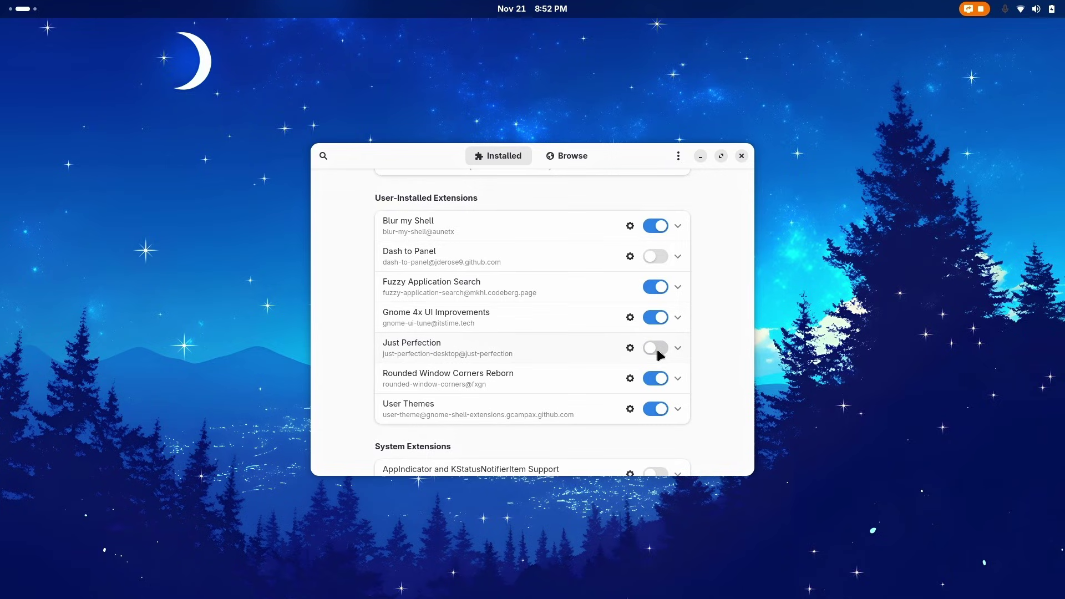
left_click(657, 349)
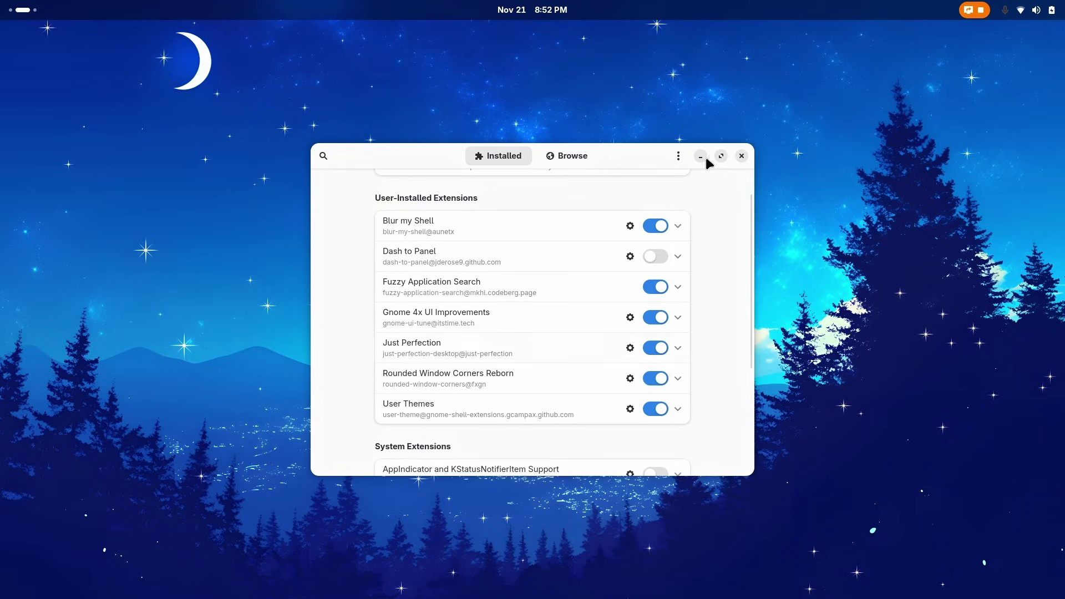
left_click(630, 348)
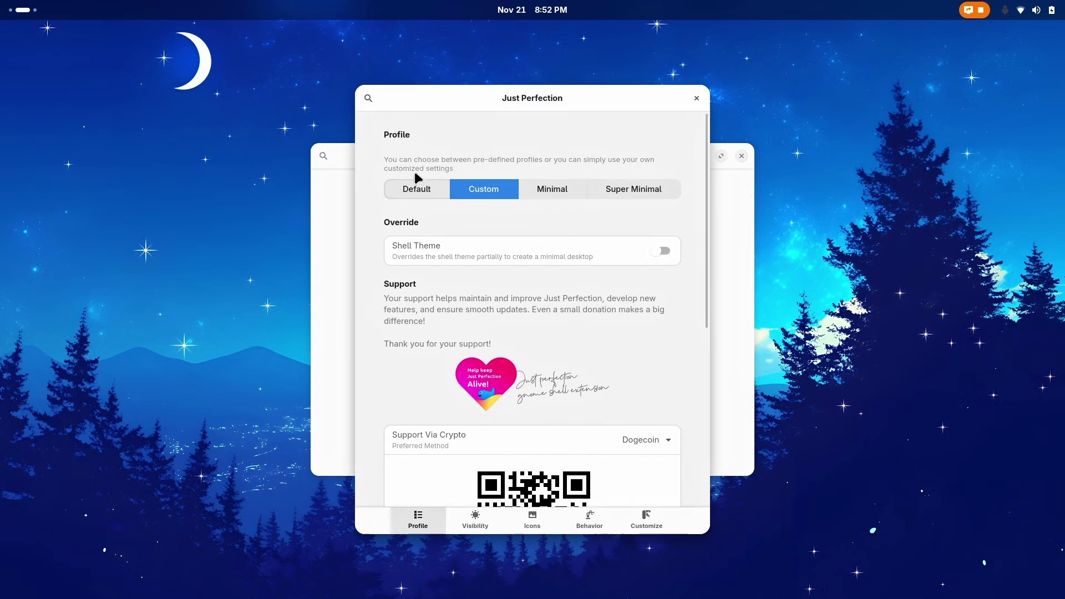
Try the Minimal, Super Minimal and Default profiles of Just Perfection, and set the profile back to Custom.
left_click(549, 192)
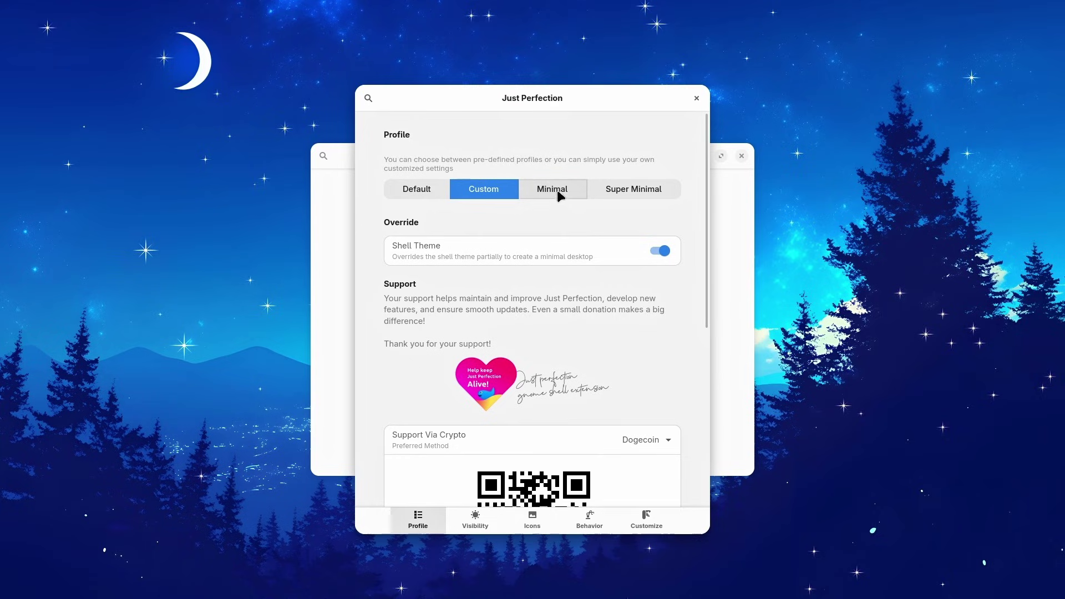
left_click(611, 198)
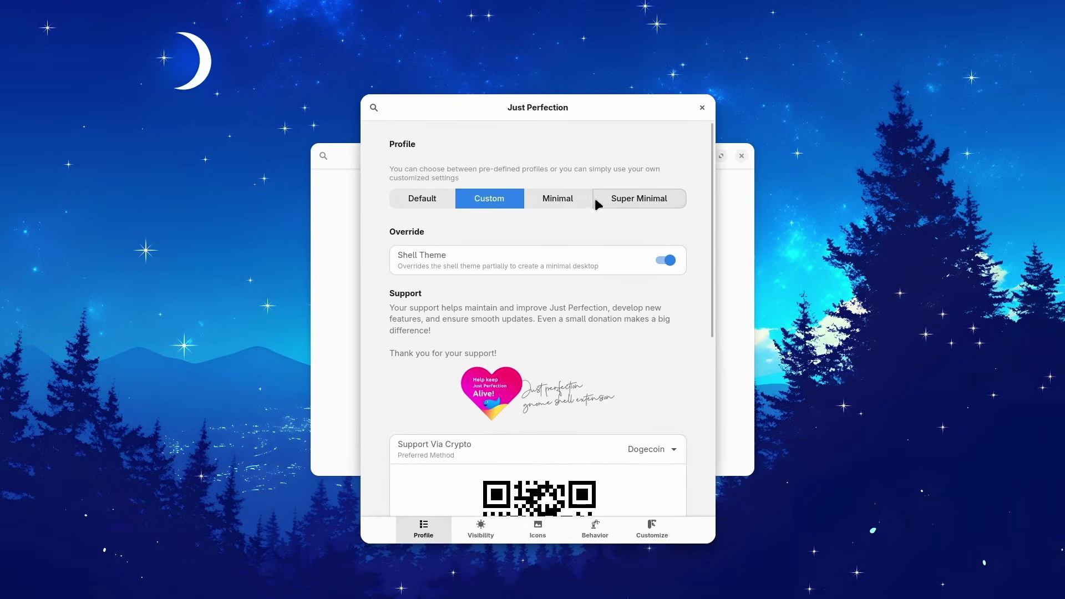
left_click(437, 198)
left_click(502, 200)
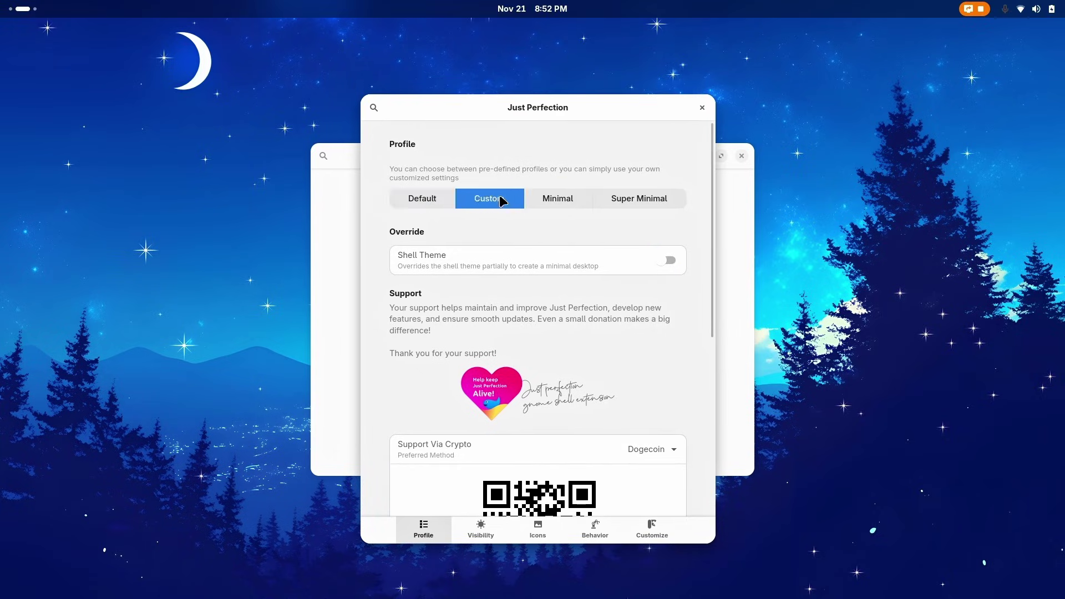
Examine the Visibility settings of Just Perfection, from the panel elements to the overview and window menu options.
scroll(543, 361, "down", 3)
left_click(482, 530)
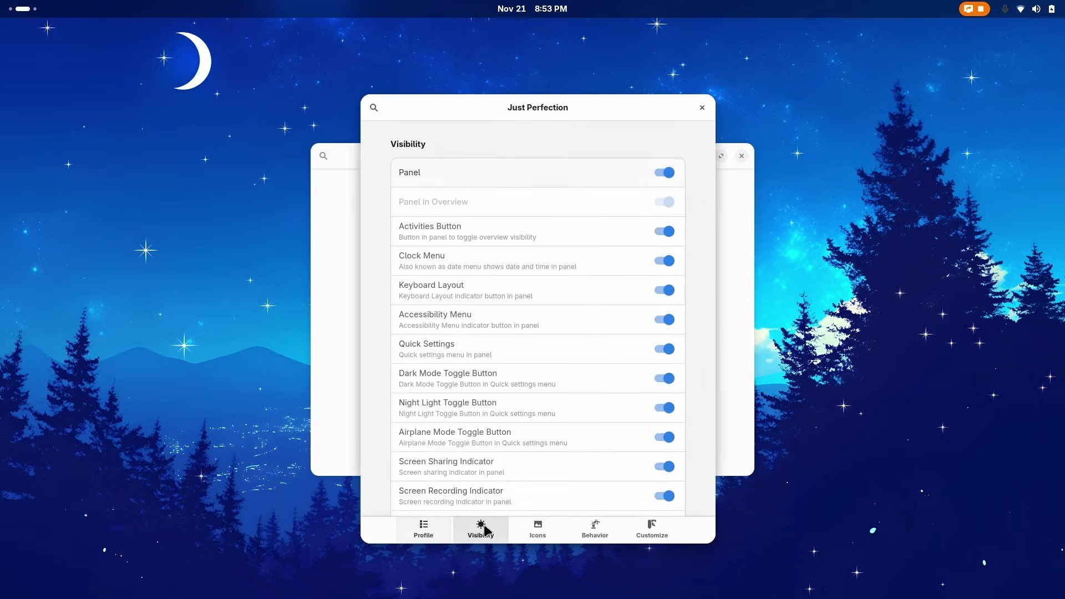
scroll(592, 256, "down", 5)
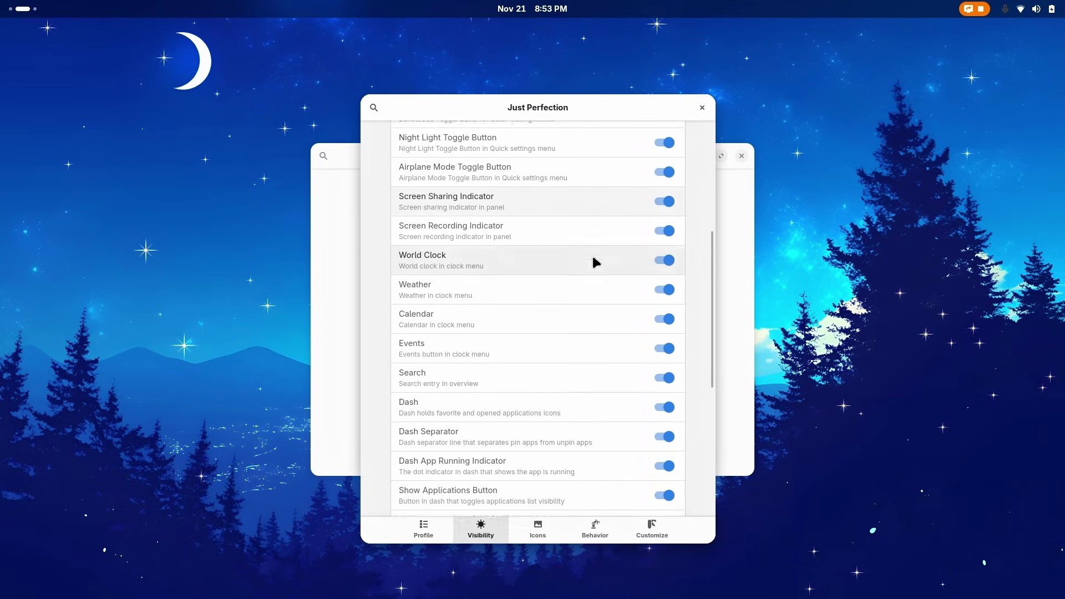
scroll(593, 257, "down", 5)
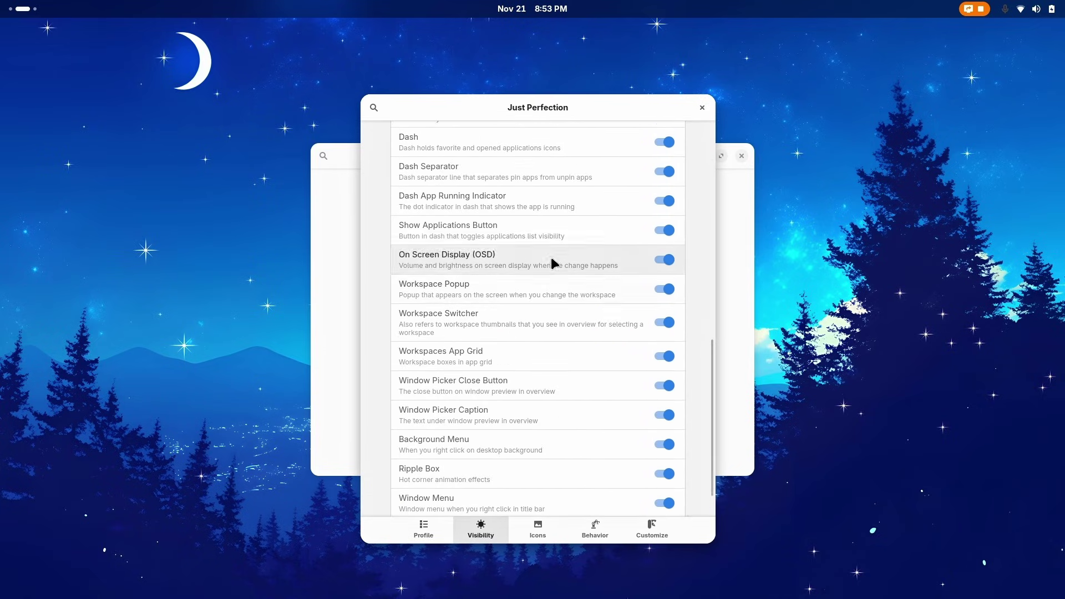
scroll(554, 263, "up", 3)
scroll(583, 372, "up", 3)
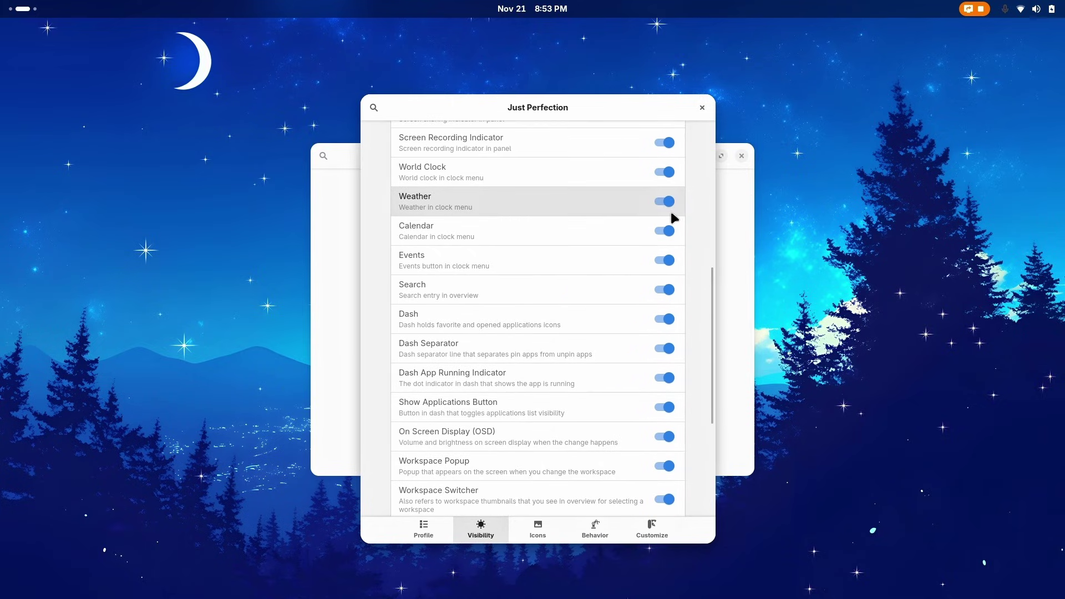
Hide the Calendar, check the clock menu, then show the Calendar again and recheck the clock menu.
left_click(667, 231)
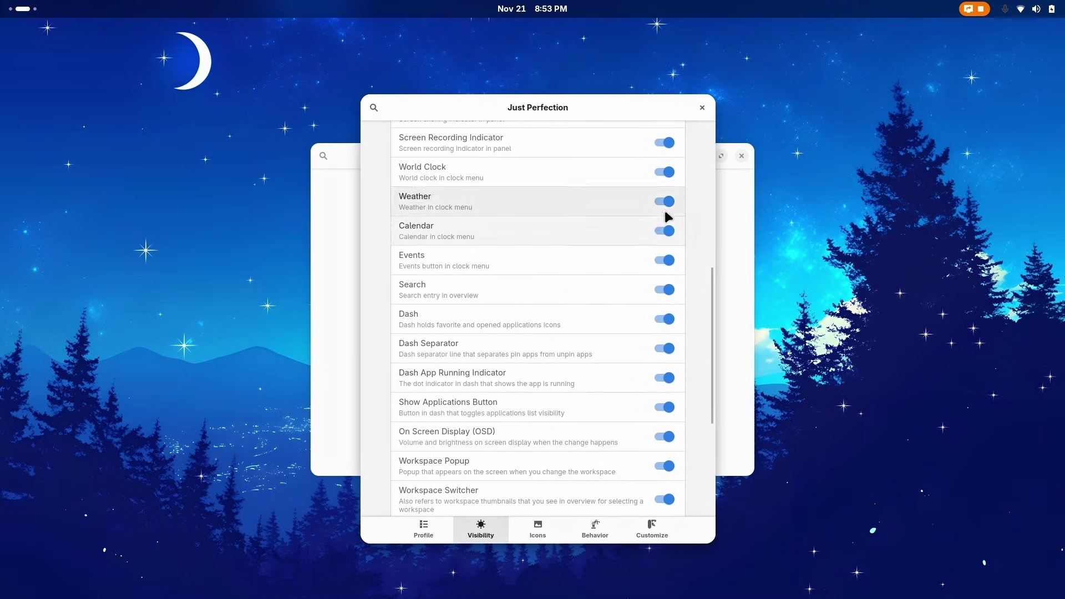
left_click(554, 6)
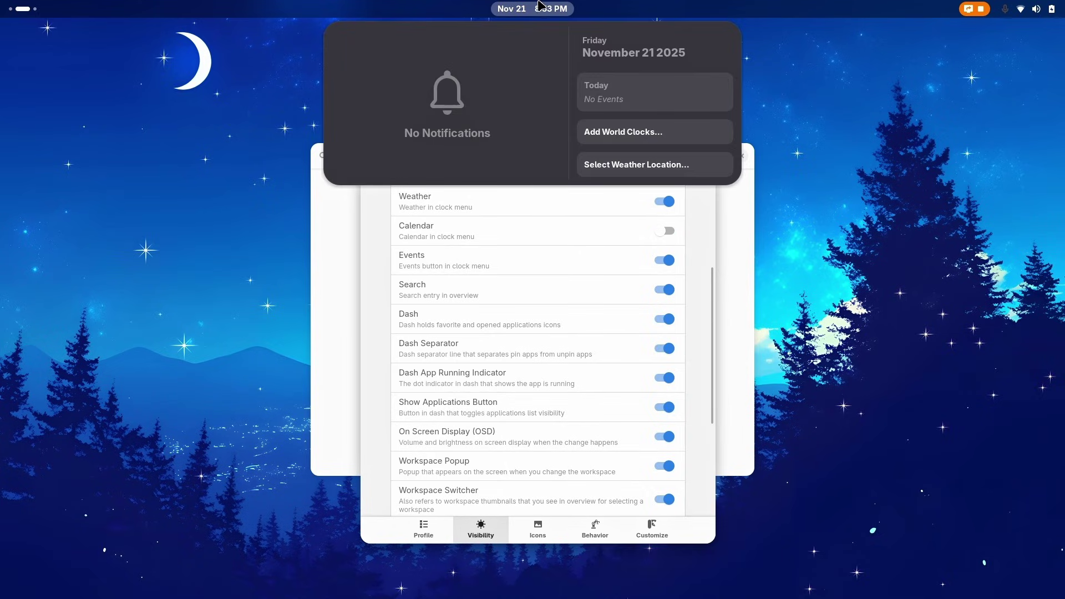
left_click(537, 7)
left_click(667, 231)
left_click(537, 8)
left_click(537, 8)
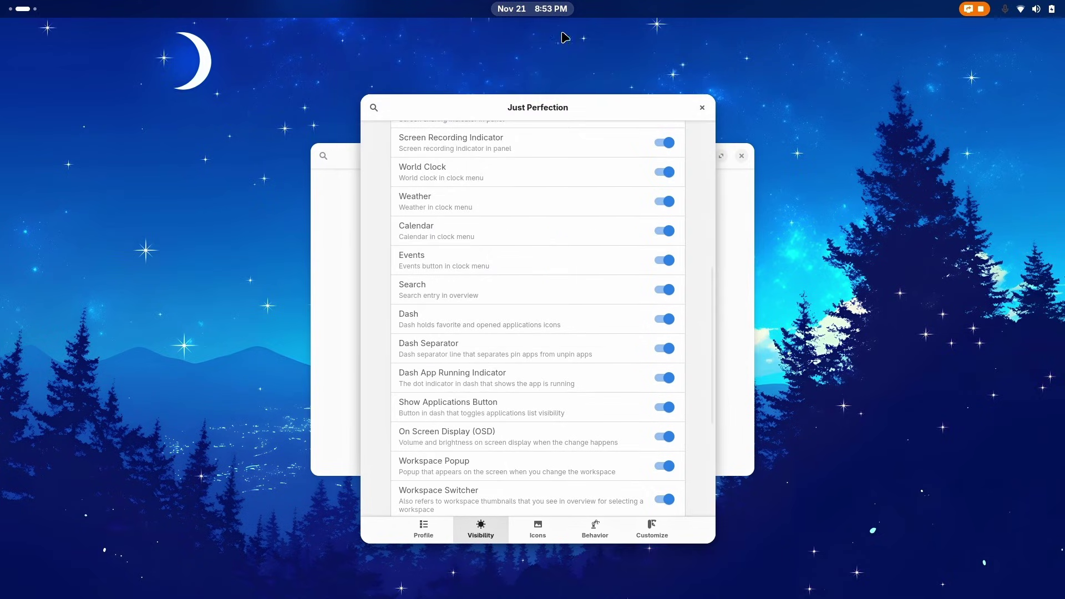
Hide the Dash, check the activities overview, and turn the Dash back on.
left_click(665, 320)
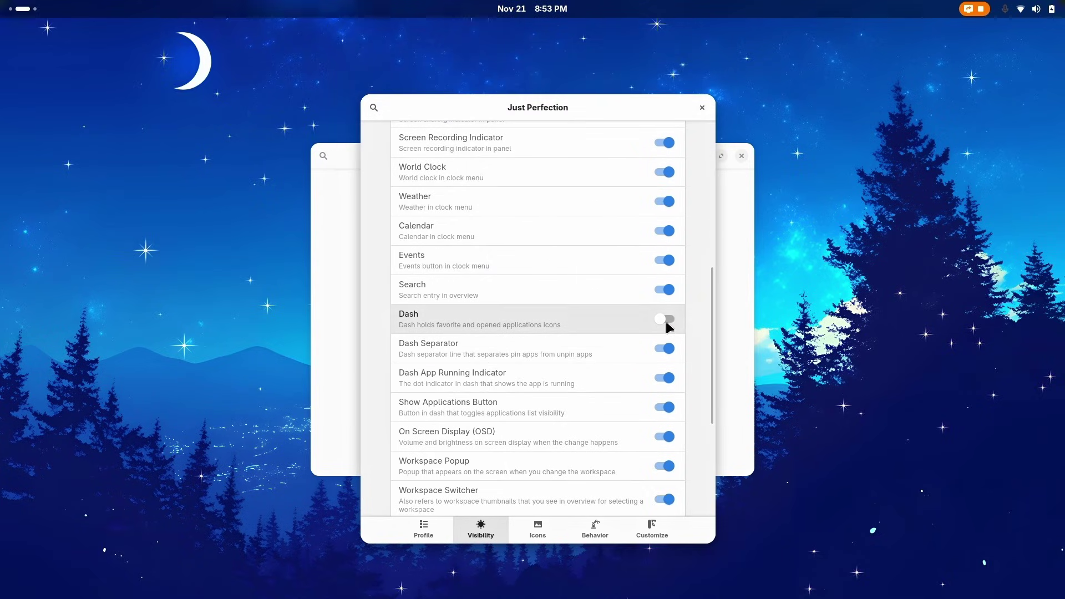
key("super")
left_click(675, 393)
left_click(669, 316)
Try hiding the Dash Separator while checking the activities overview, and leave the separator turned on.
scroll(671, 289, "down", 2)
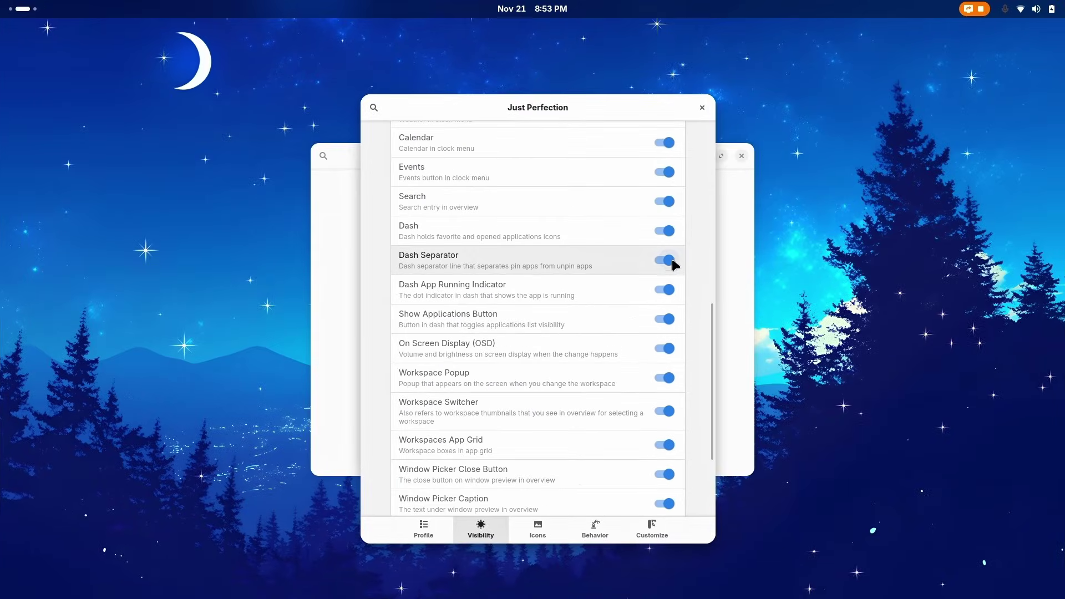
left_click(675, 262)
key("super")
left_click(670, 262)
left_click(670, 260)
key("super")
left_click(670, 256)
Turn the Activities Button in the panel off and back on.
scroll(596, 415, "down", 5)
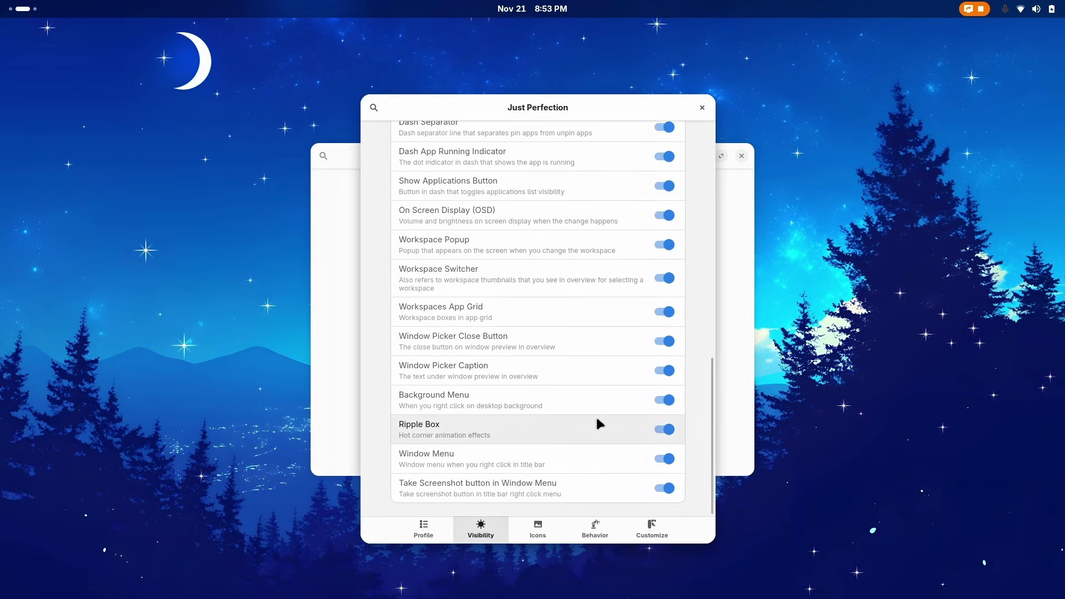
scroll(608, 438, "up", 15)
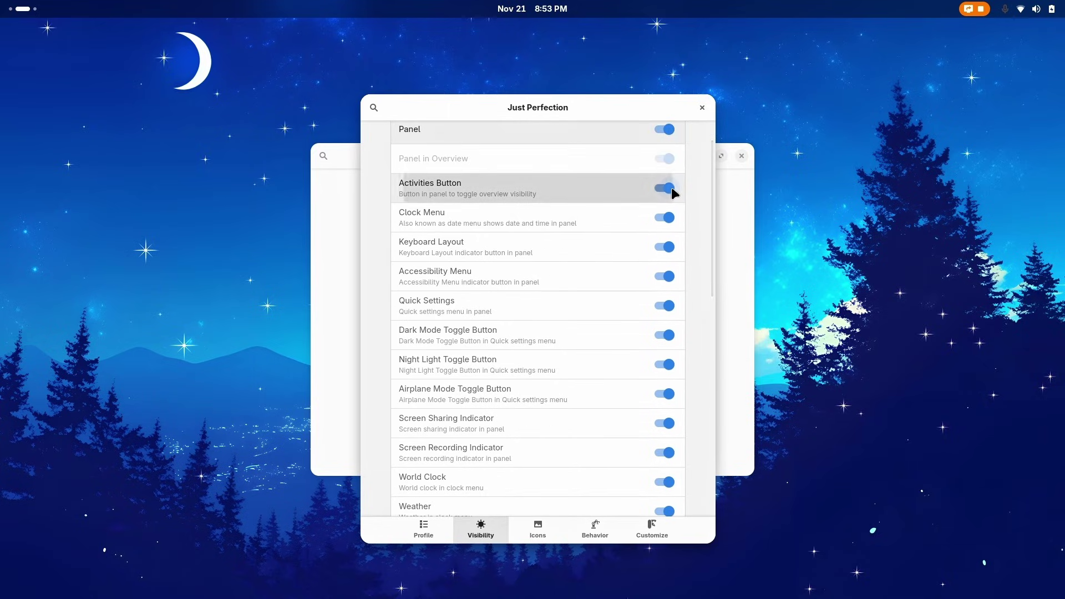
left_click(671, 189)
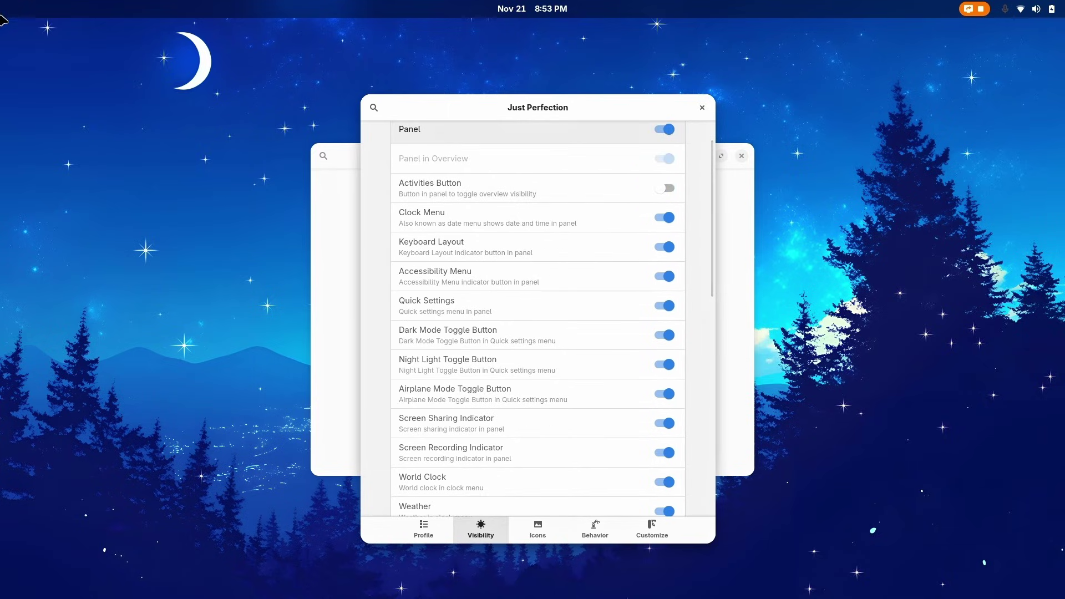
left_click(667, 188)
Turn the Panel Notification Icon off and on again in the Icons settings, and view the Behavior settings.
left_click(533, 530)
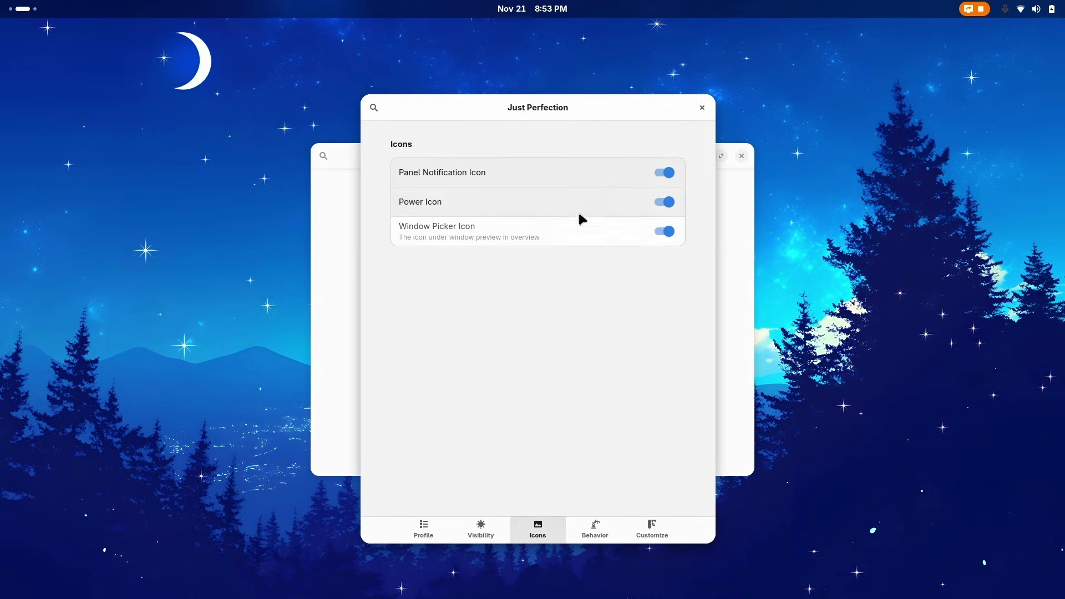
left_click(673, 174)
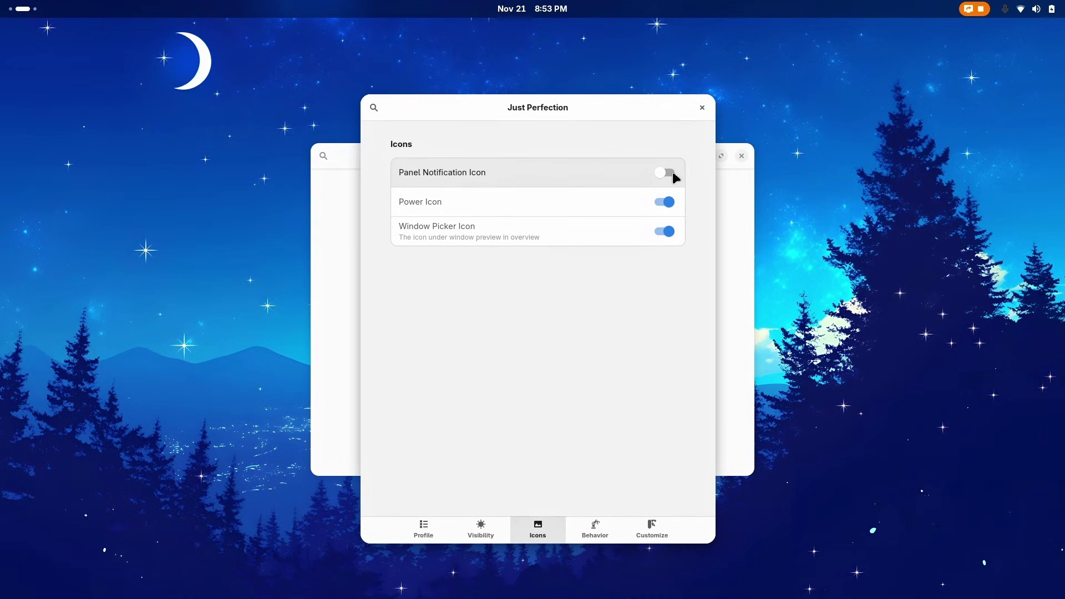
left_click(673, 172)
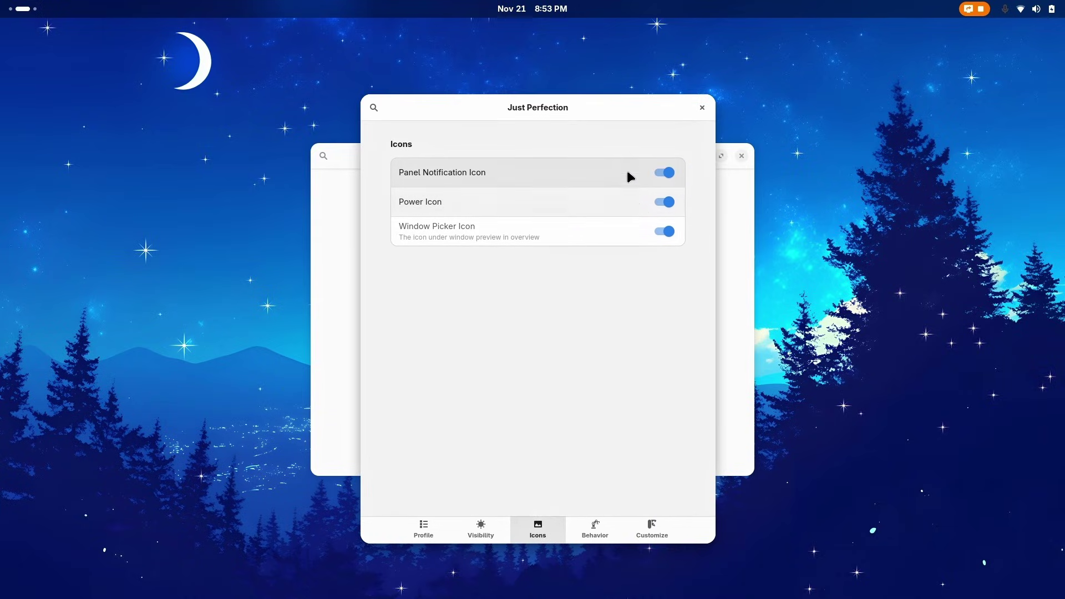
left_click(596, 531)
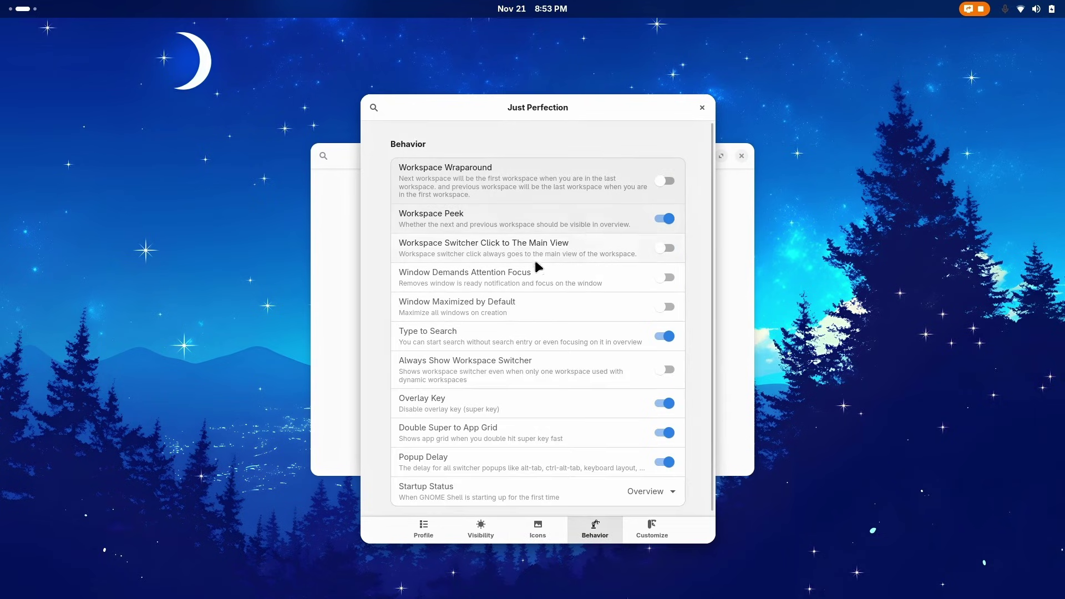
Set the Panel Size to 36px in the Customize settings of Just Perfection.
left_click(644, 525)
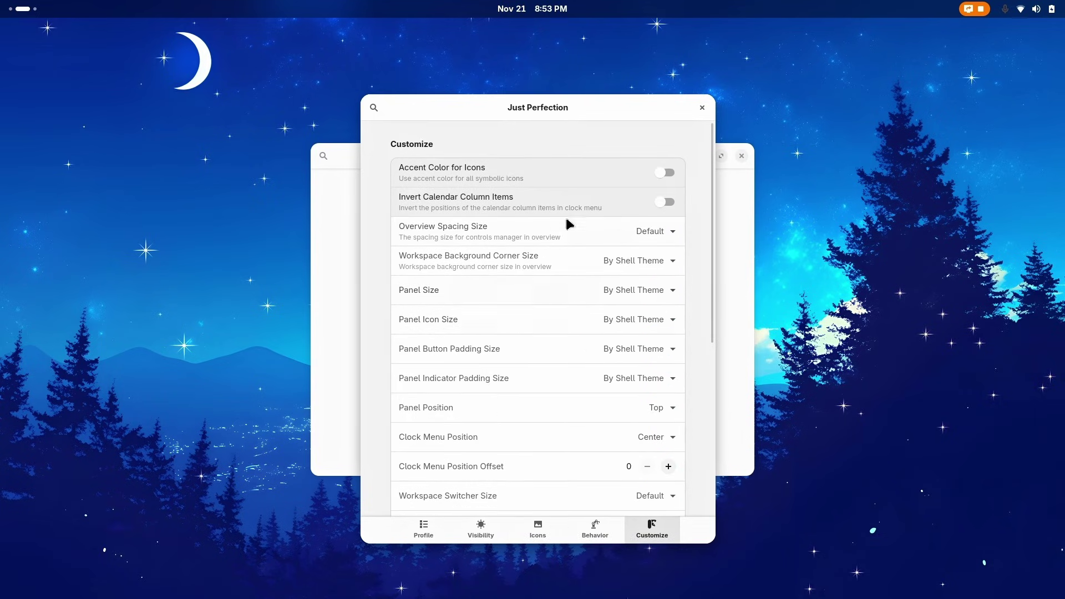
scroll(627, 239, "down", 2)
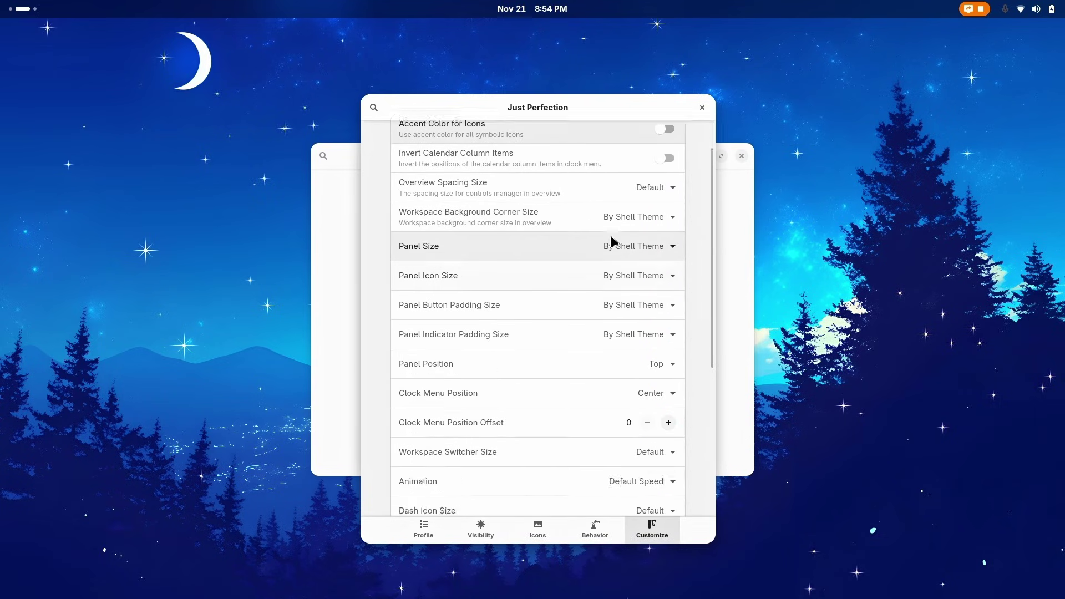
left_click(661, 243)
scroll(649, 372, "down", 6)
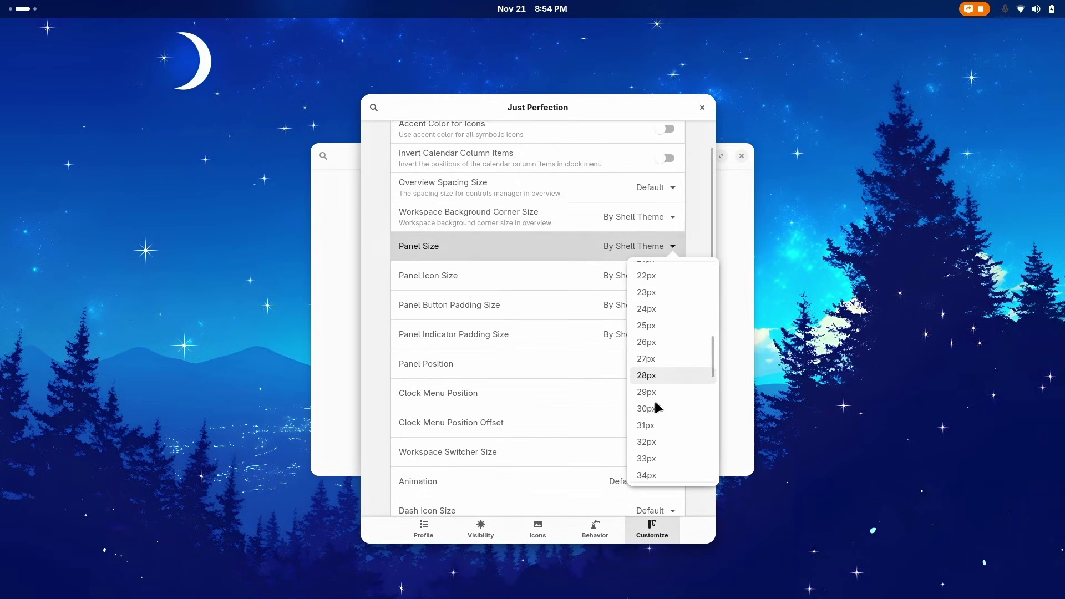
scroll(654, 454, "down", 2)
left_click(654, 474)
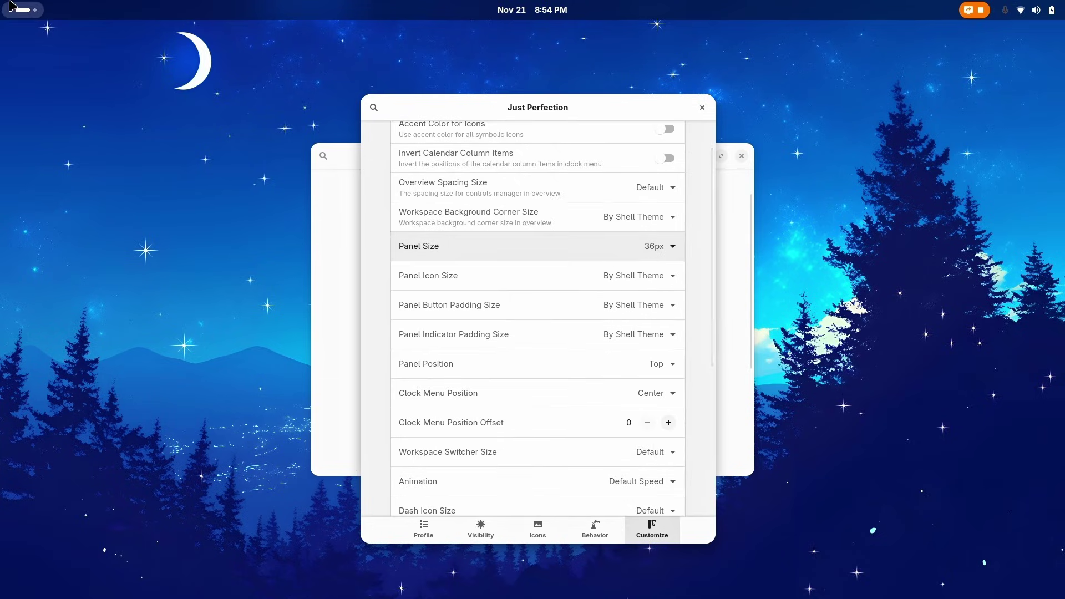
Try Accent Color for Icons by switching it on and off, and leave it turned off.
scroll(579, 313, "up", 2)
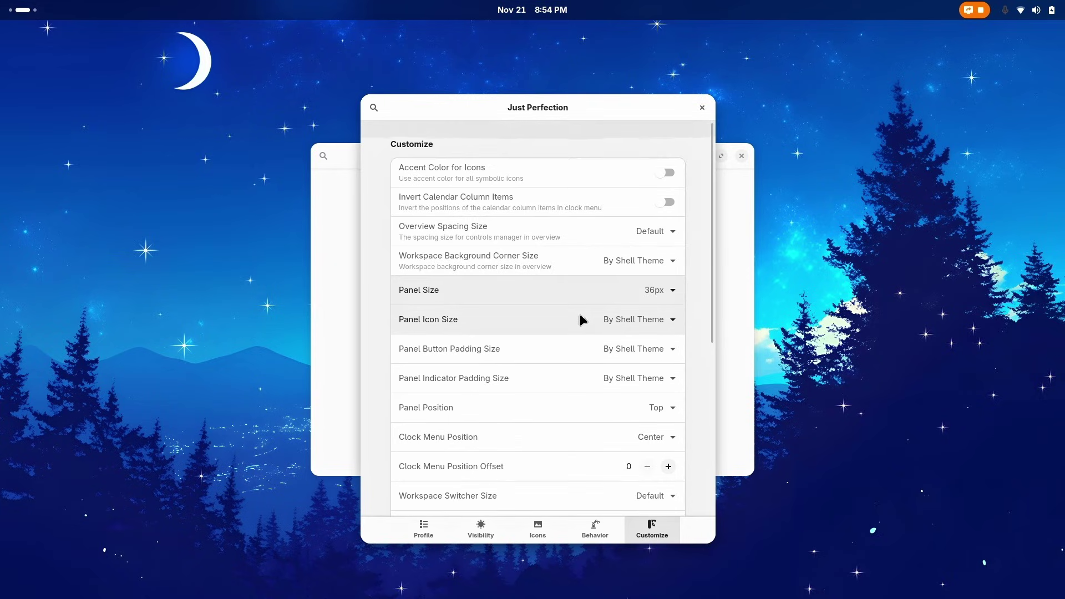
left_click(666, 172)
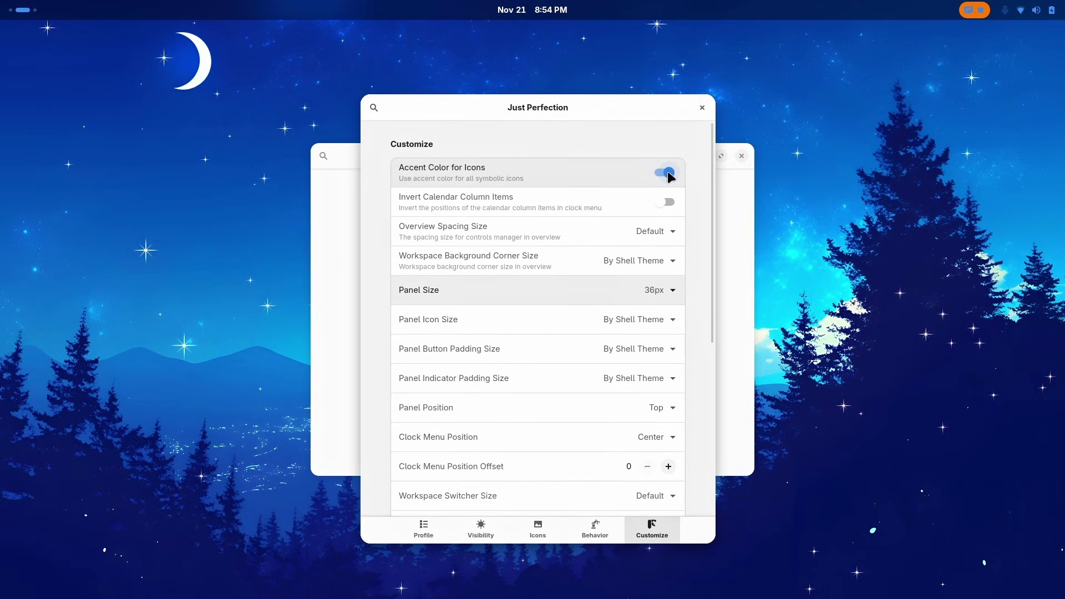
left_click(665, 173)
left_click(666, 173)
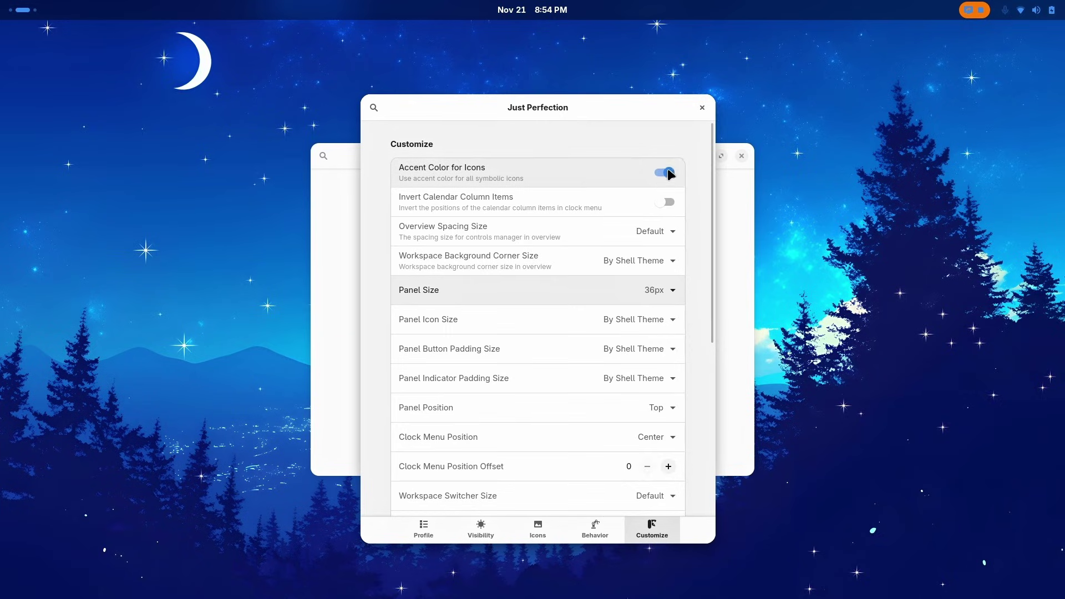
left_click(667, 173)
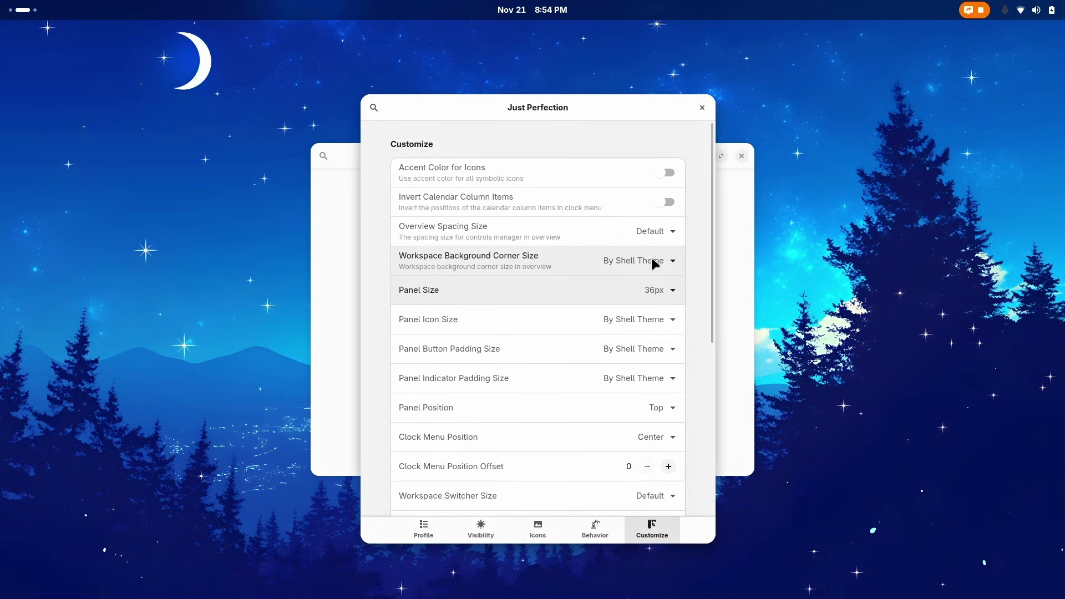
Try Panel Indicator Padding Size at 7px and 11px, and set it back to By Shell Theme.
scroll(651, 258, "down", 5)
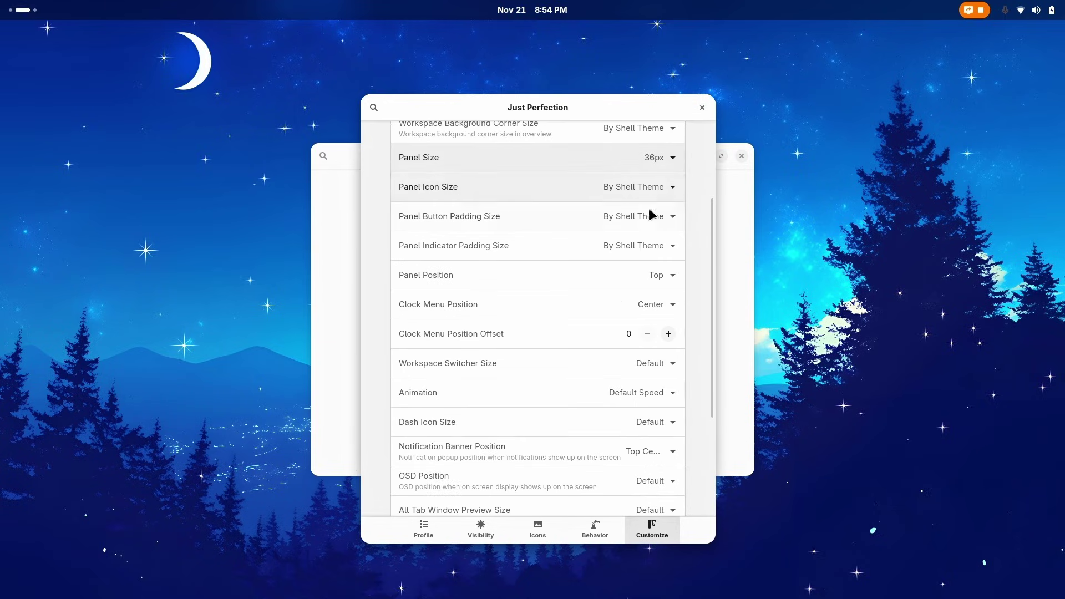
left_click(651, 247)
left_click(671, 400)
left_click(652, 246)
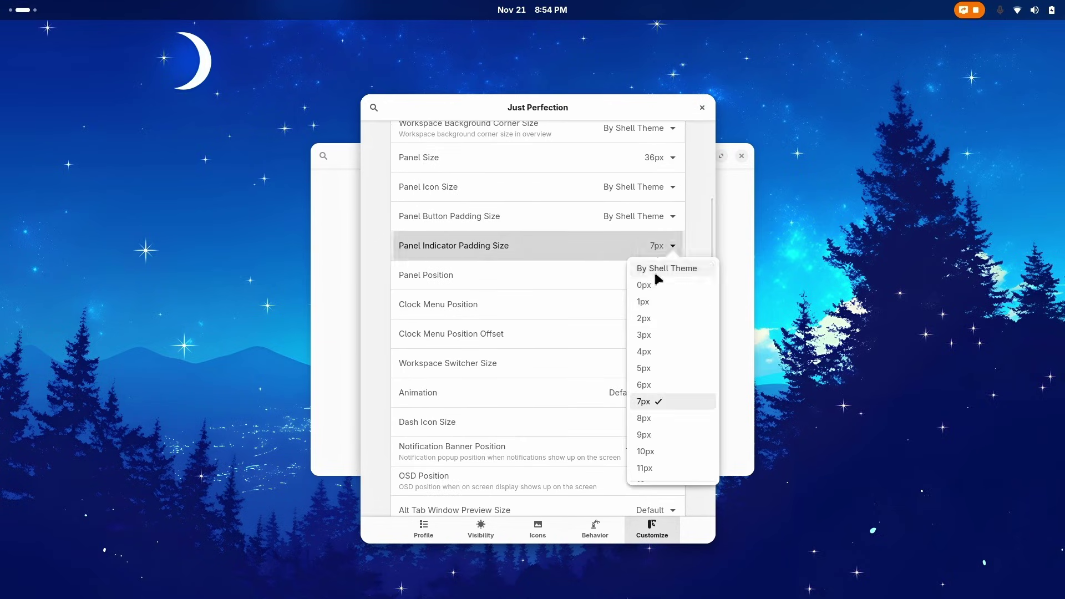
left_click(659, 468)
left_click(471, 252)
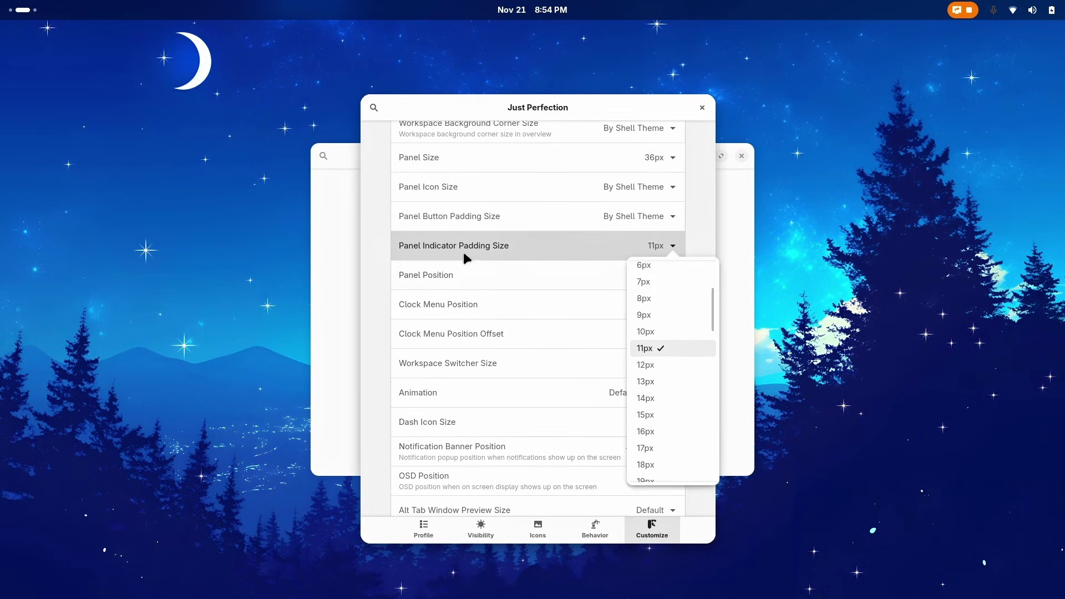
scroll(660, 333, "up", 3)
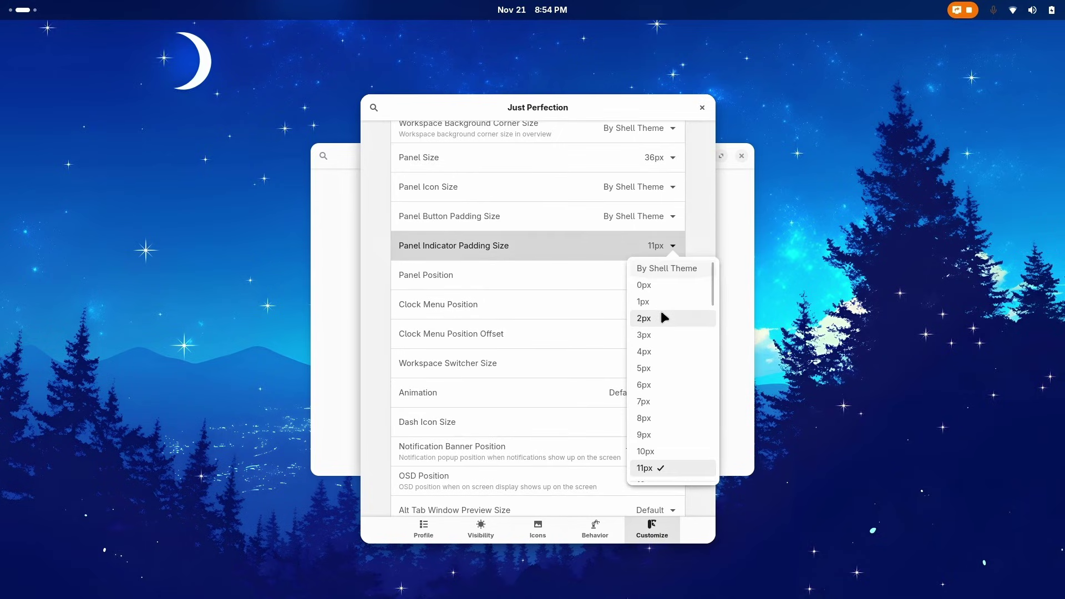
left_click(670, 269)
Try Panel Button Padding Size at 20px, 46px and 16px, and set it back to By Shell Theme.
left_click(664, 214)
scroll(677, 438, "down", 4)
left_click(678, 437)
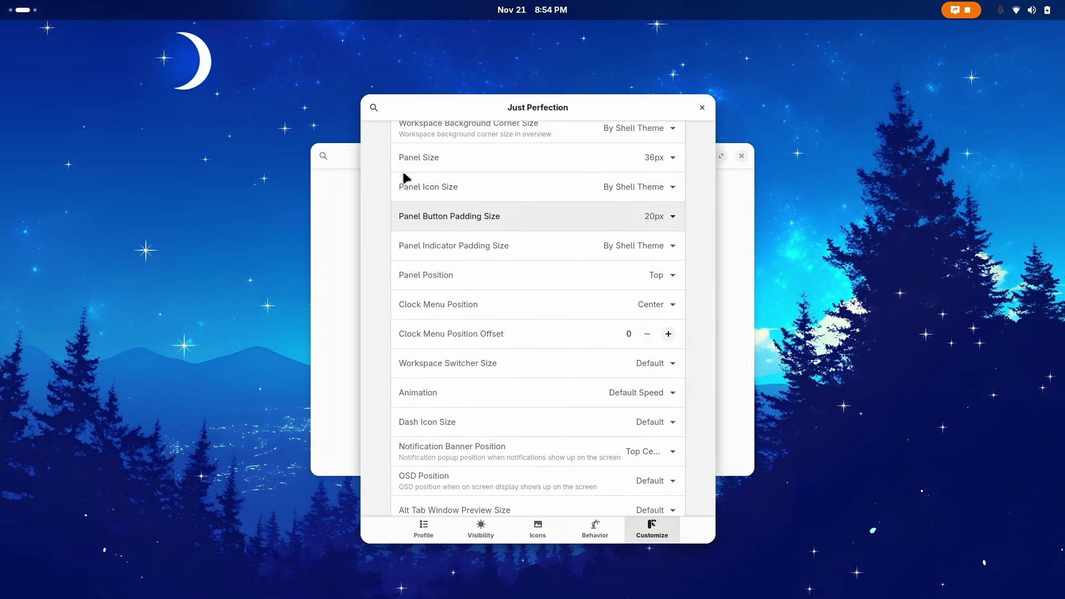
left_click(666, 218)
scroll(668, 427, "down", 15)
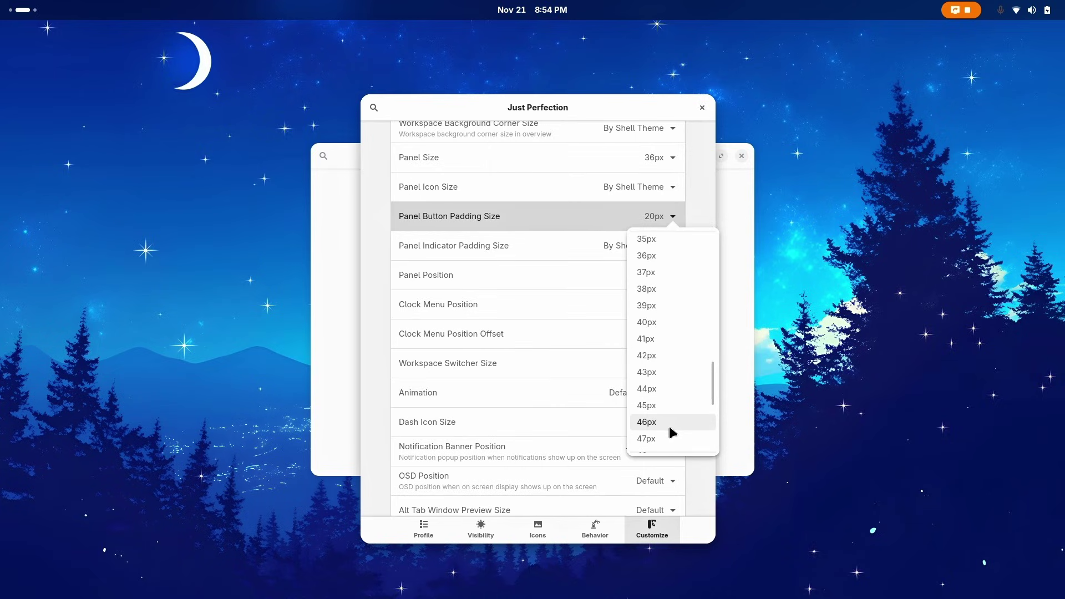
left_click(669, 428)
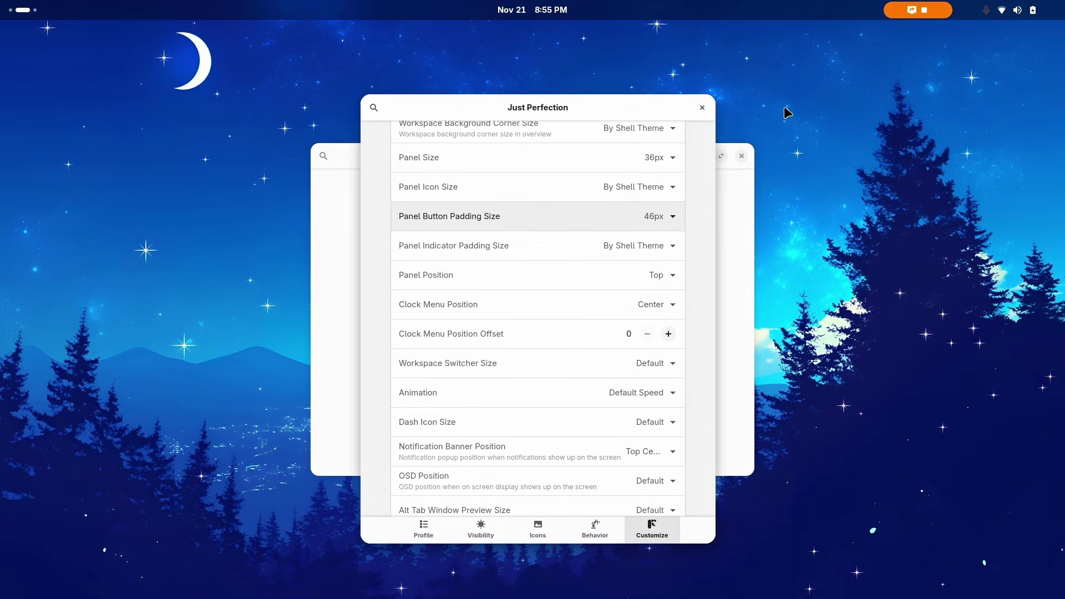
left_click(661, 222)
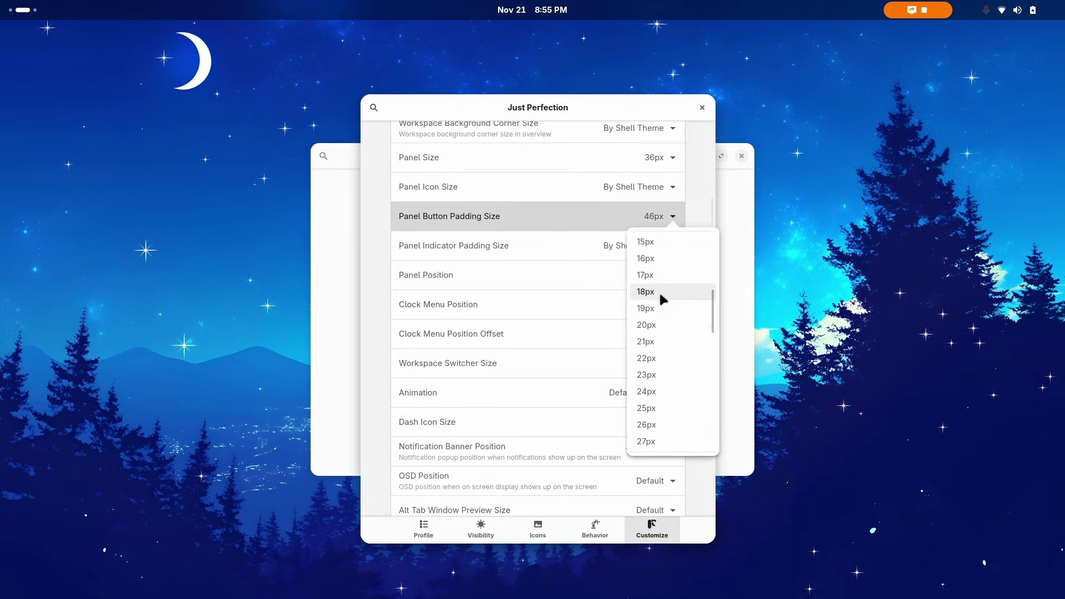
left_click(668, 260)
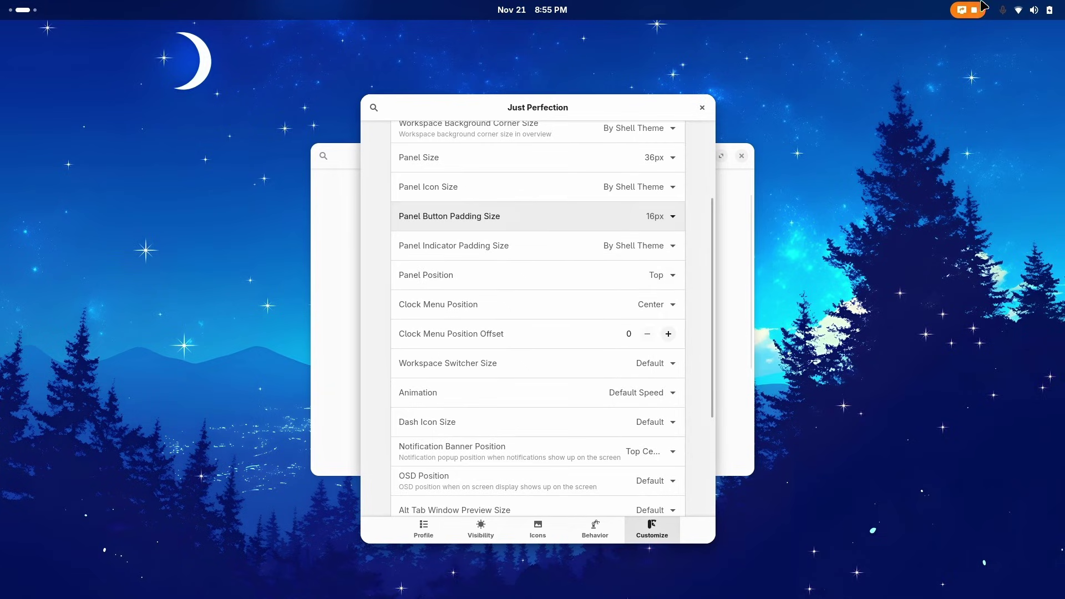
left_click(664, 218)
scroll(668, 272, "up", 5)
left_click(688, 238)
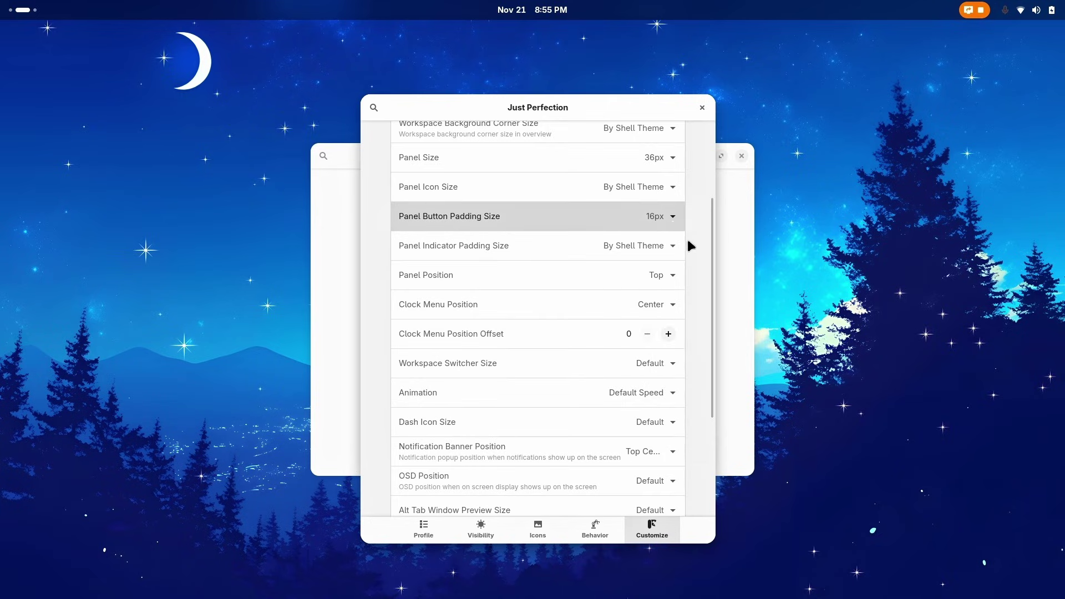
Set the Panel Button Padding Size to 14px and check the panel by opening and closing the quick settings.
left_click(658, 221)
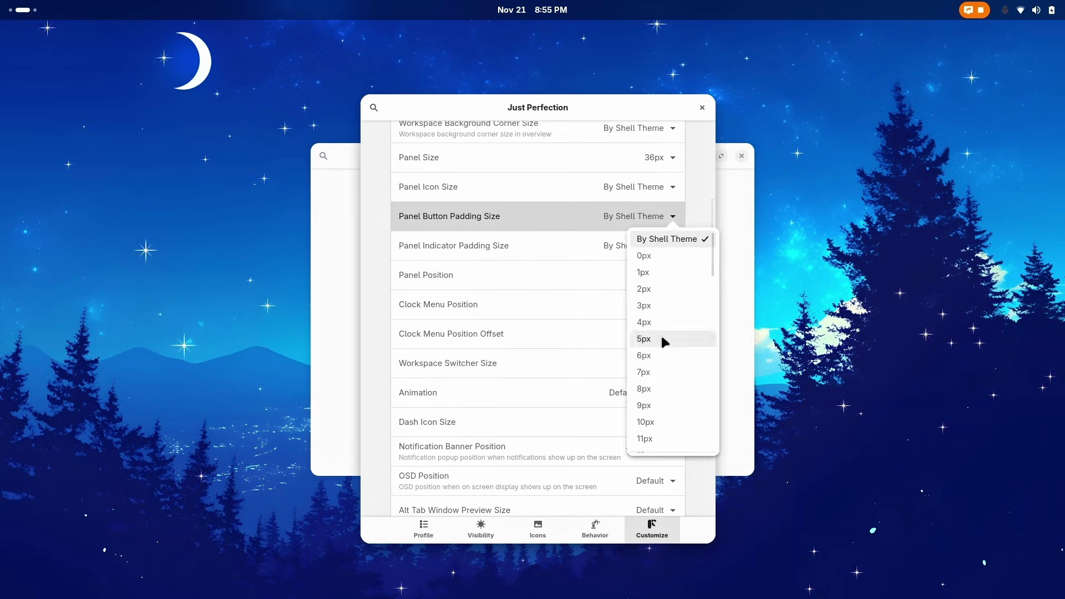
scroll(662, 344, "down", 3)
left_click(665, 366)
left_click(1034, 8)
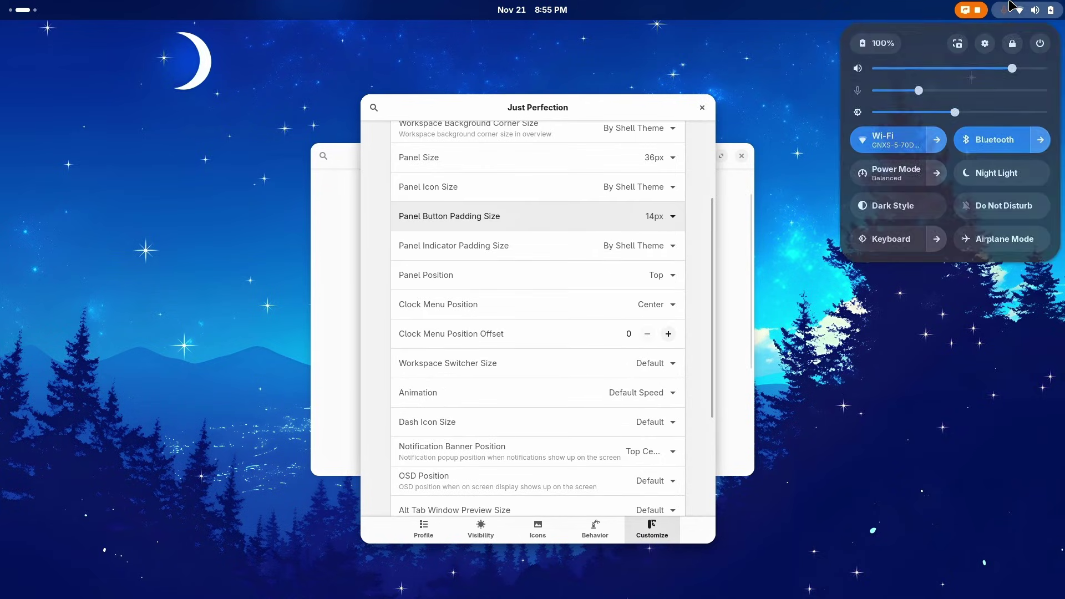
left_click(1033, 5)
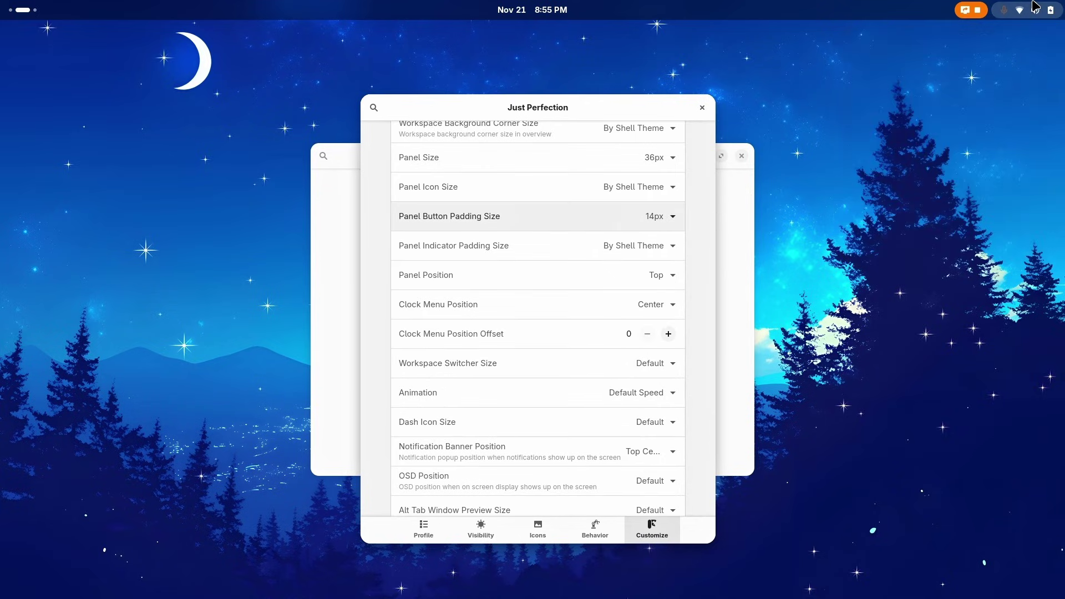
Try Clock Menu Position at Right, and set it back to Center.
scroll(657, 175, "down", 3)
left_click(656, 173)
left_click(658, 176)
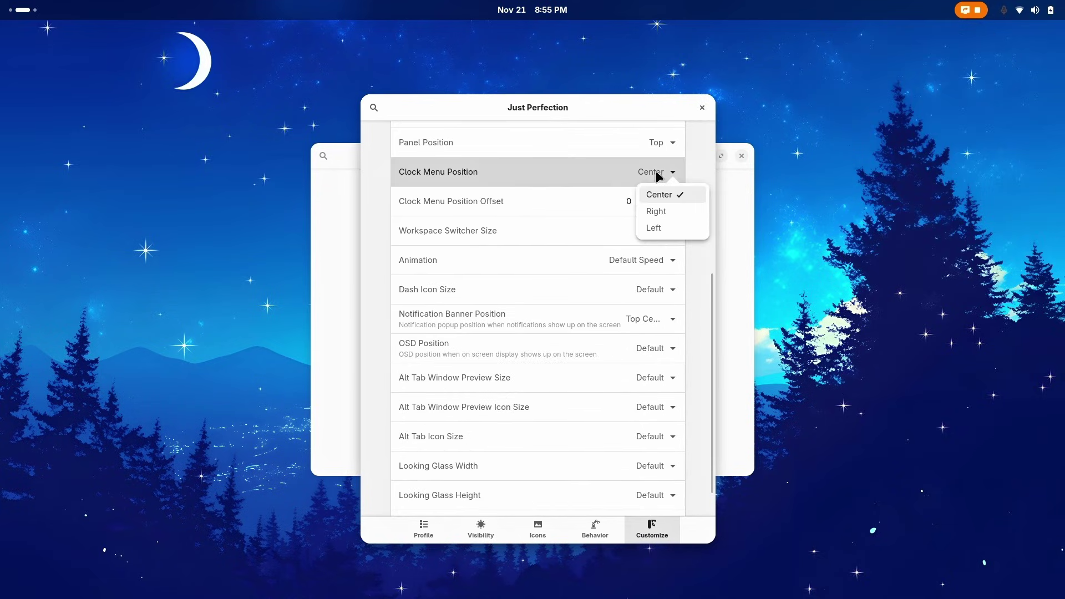
left_click(657, 212)
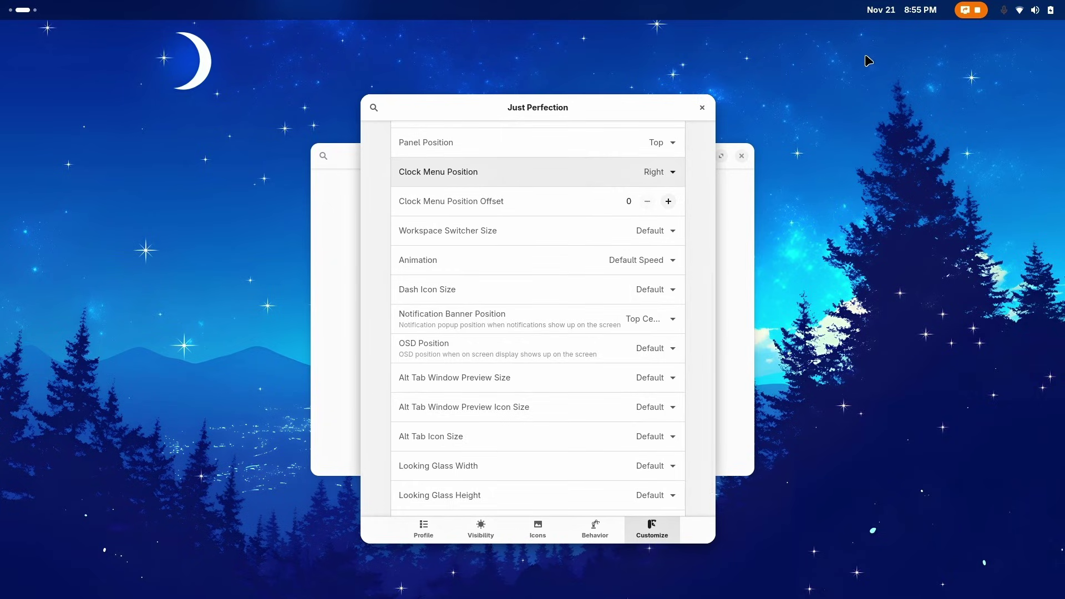
left_click(663, 176)
left_click(656, 195)
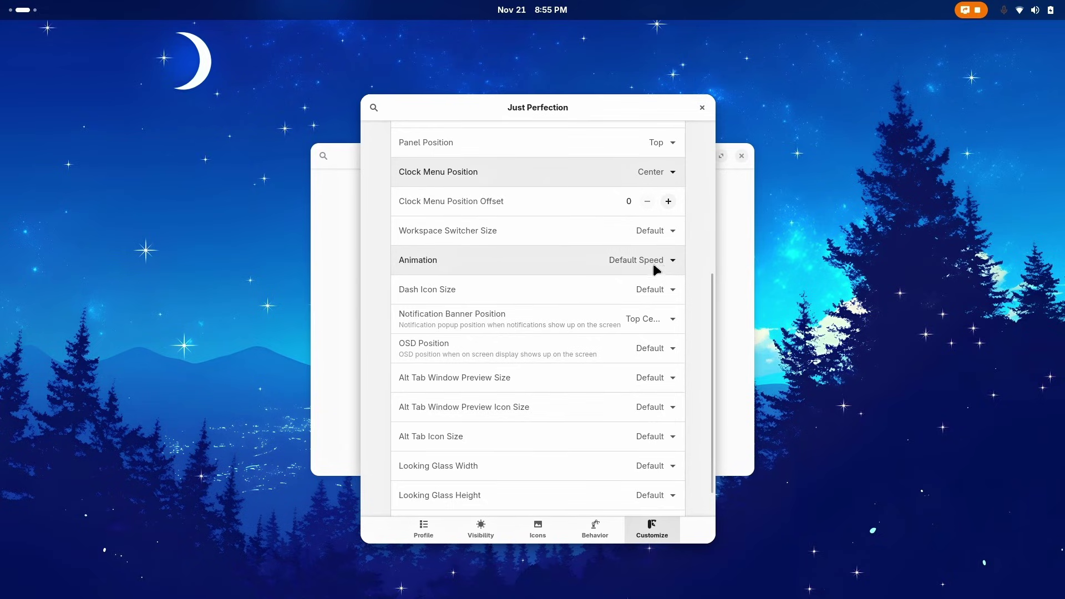
Close the Just Perfection settings and open Tweaks on the empty workspace by searching the overview for "tweak".
scroll(607, 309, "down", 1)
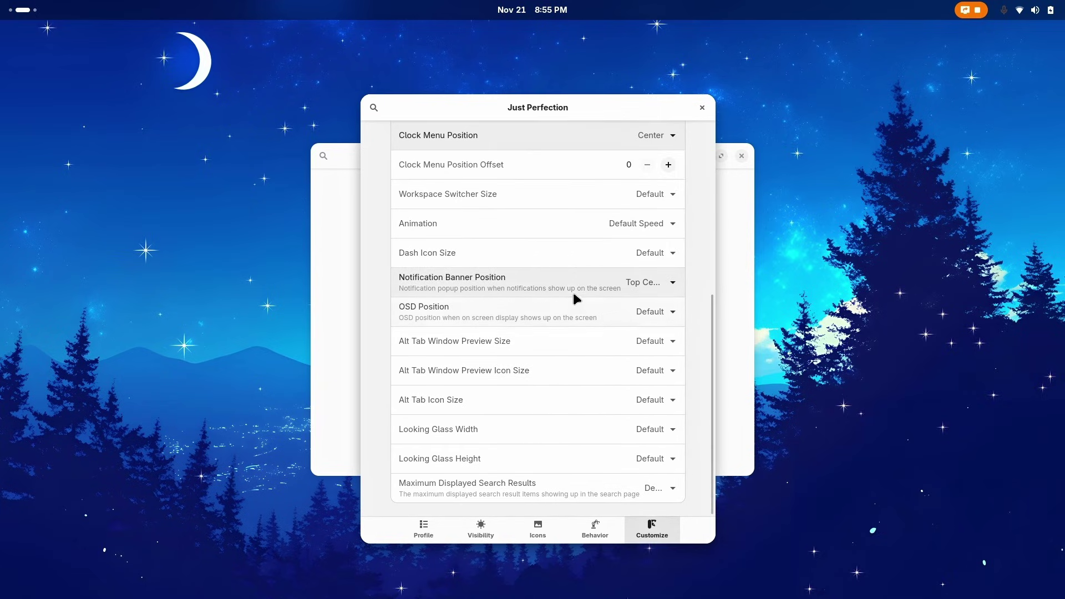
key("Escape")
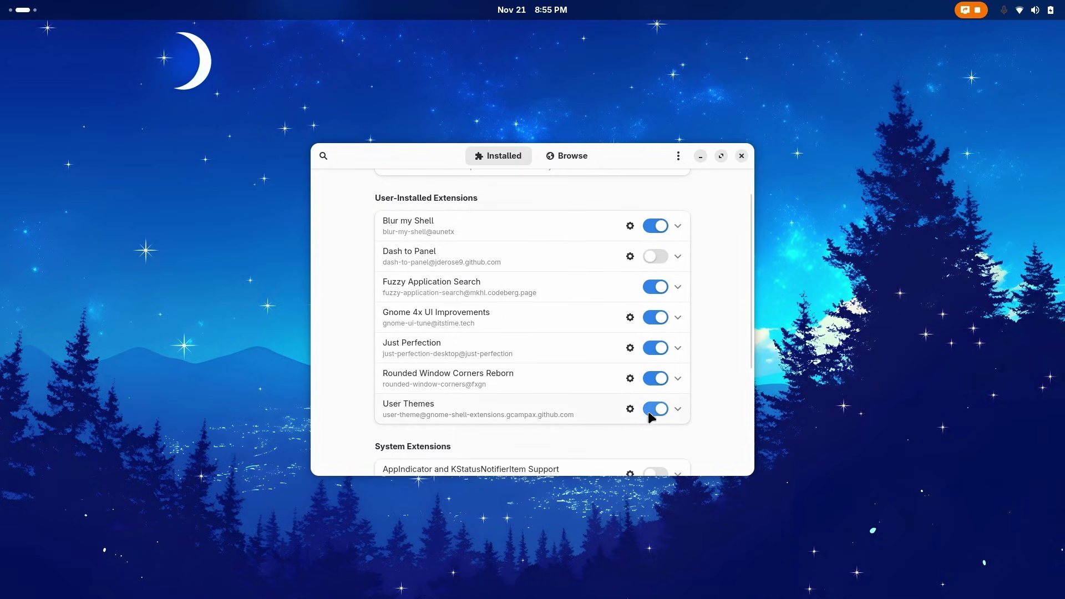
key("super")
scroll(602, 274, "down", 1)
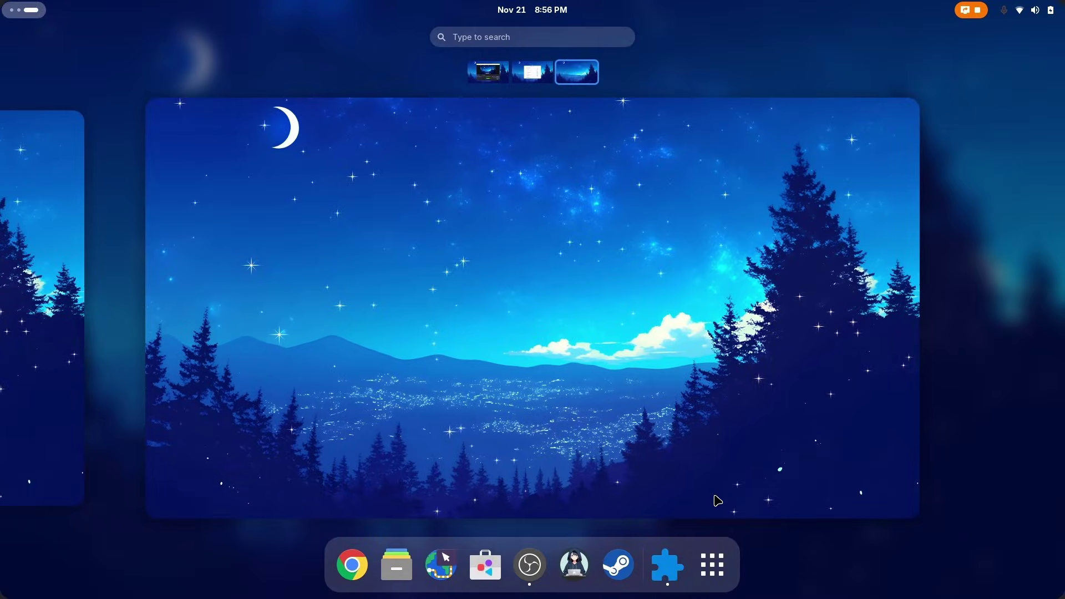
type("tweak")
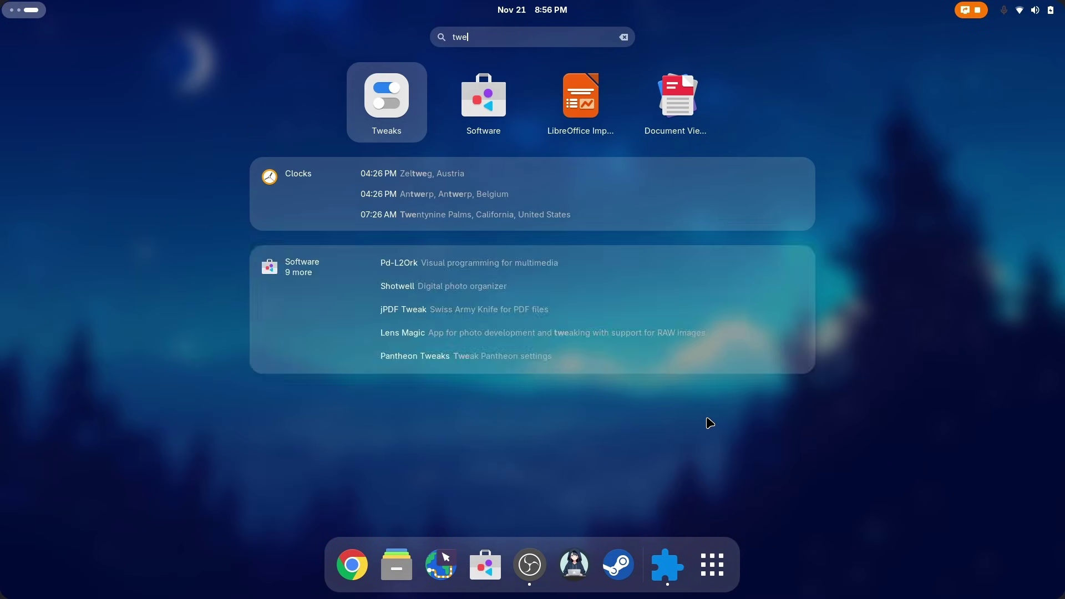
key("Return")
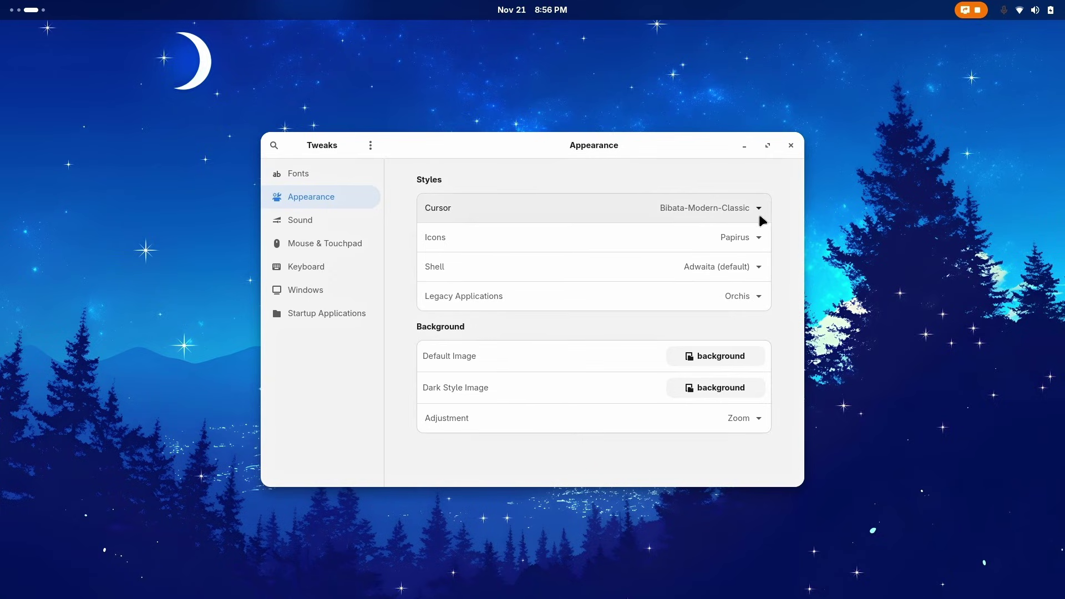
Close Tweaks and return to the start of the installed extensions list in Extension Manager.
left_click(790, 144)
mouse_move(0, 0)
scroll(622, 333, "up", 1)
left_click(623, 336)
scroll(555, 355, "up", 1)
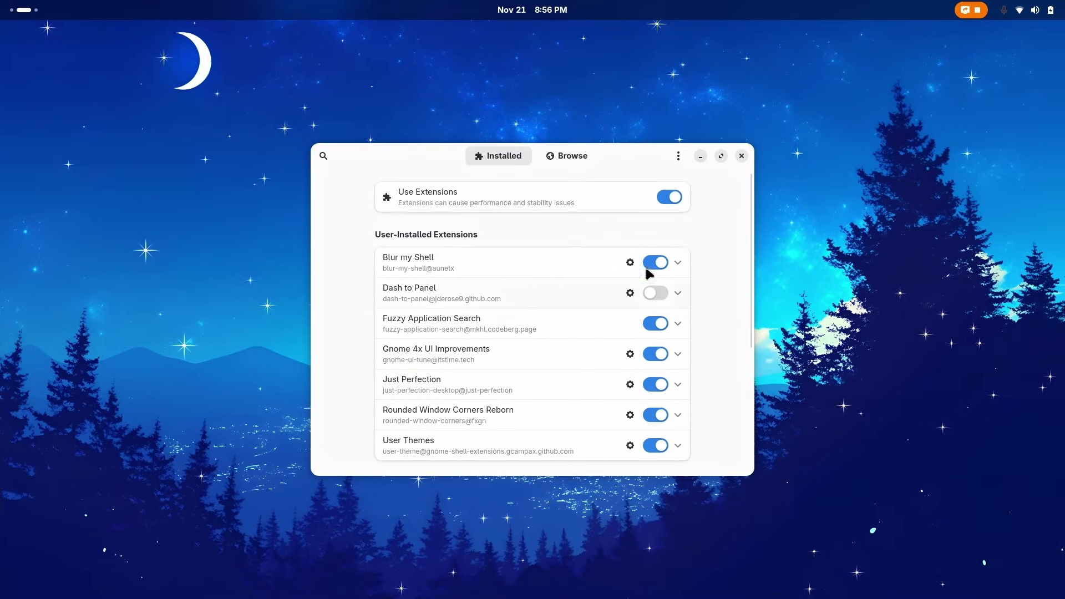
Examine the activities overview, workspaces and quick settings with the current extensions, and return to Extension Manager.
key("super")
scroll(560, 281, "down", 1)
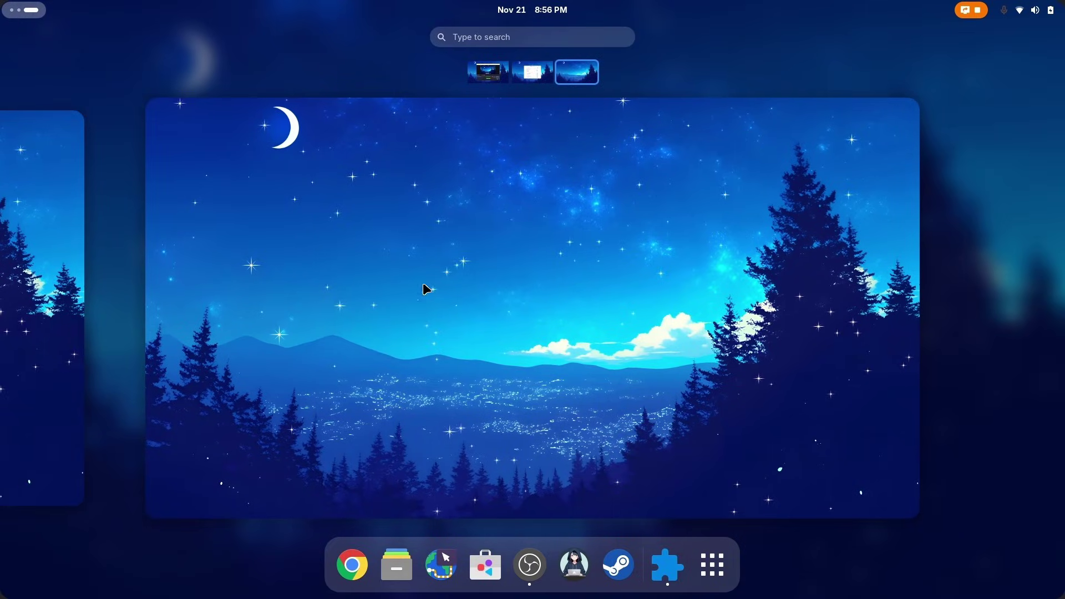
left_click(1027, 10)
left_click(1064, 2)
scroll(696, 316, "up", 1)
scroll(723, 288, "down", 1)
left_click(532, 512)
key("super")
scroll(687, 395, "up", 1)
scroll(729, 316, "down", 1)
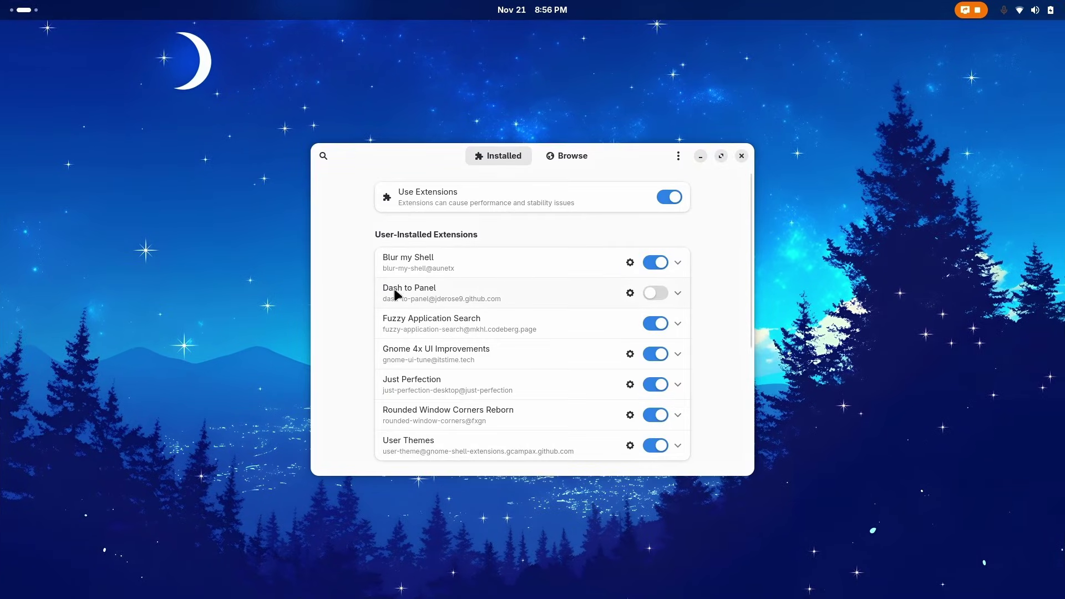
Open the Blur my Shell settings and turn off Dash to Dock blur.
left_click(658, 293)
left_click(555, 156)
left_click(524, 156)
left_click(631, 264)
left_click(560, 453)
left_click(667, 202)
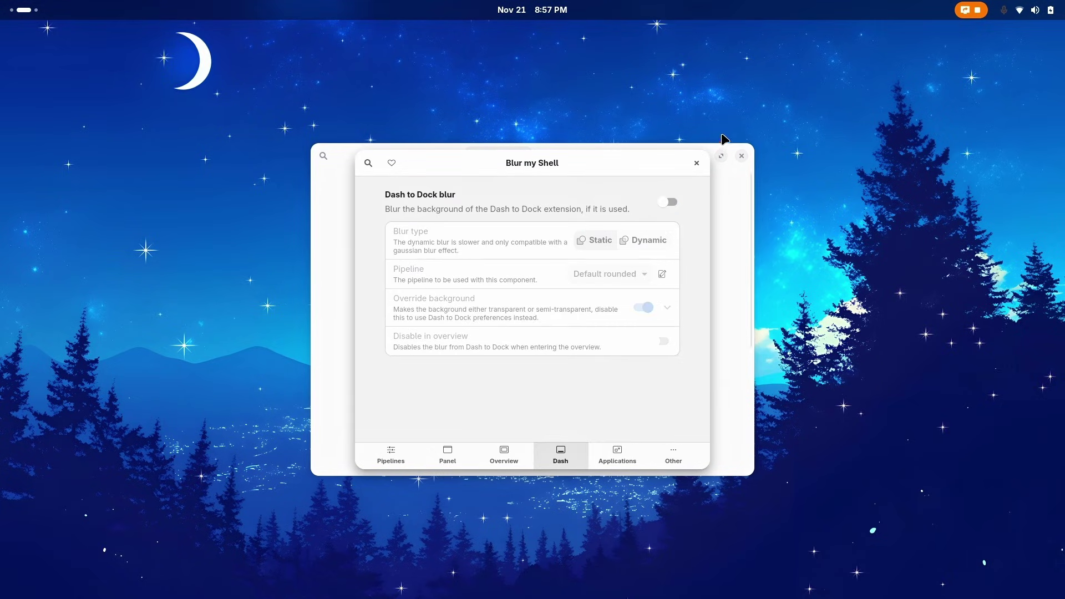
Show the activities overview on the empty workspace to check the look of the dash.
key("super")
left_click(596, 320)
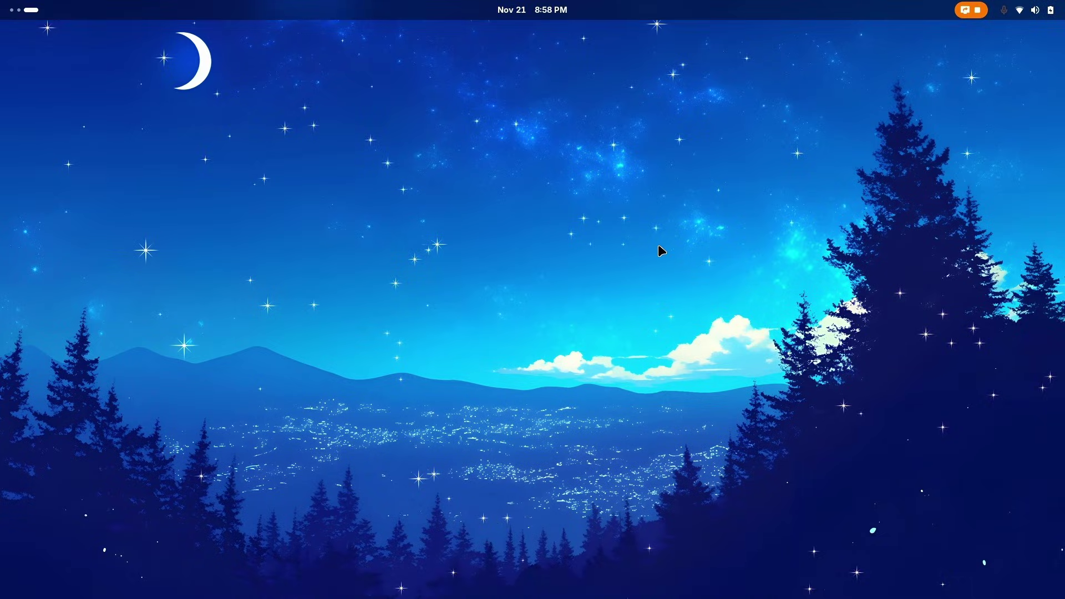
key("super")
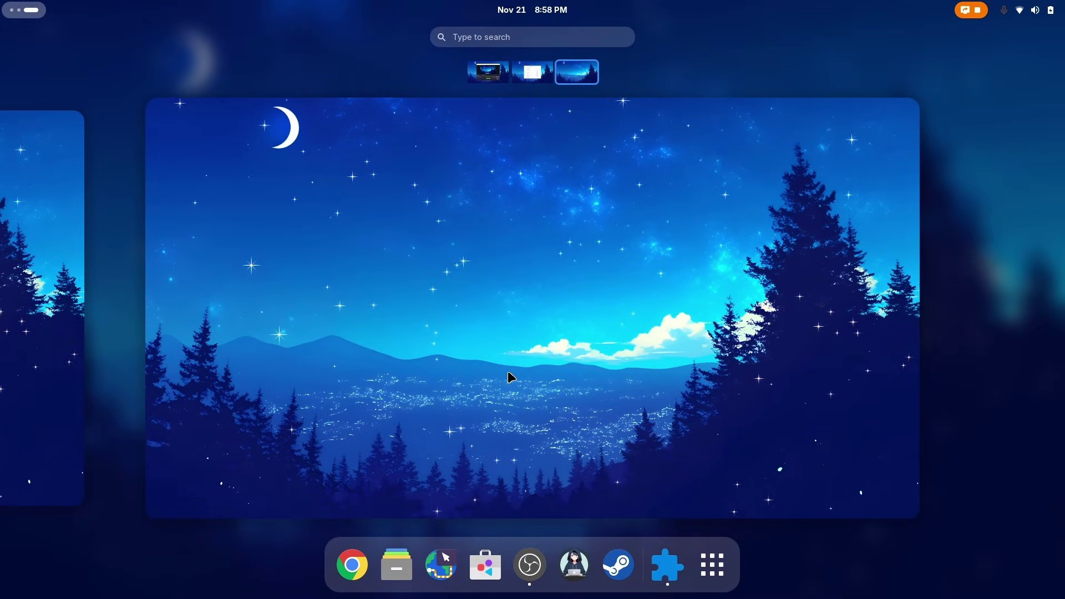